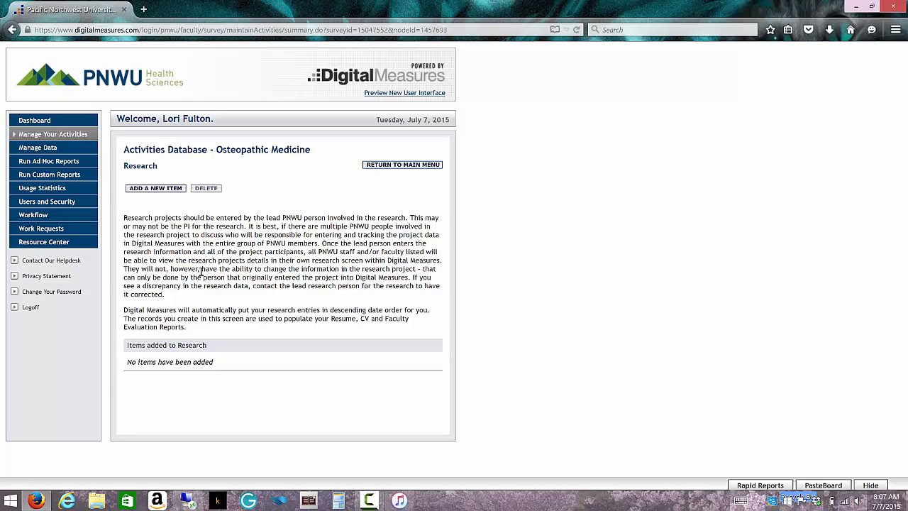
# Add a new item on the Research page to open a blank Research record form.
pyautogui.click(149, 190)
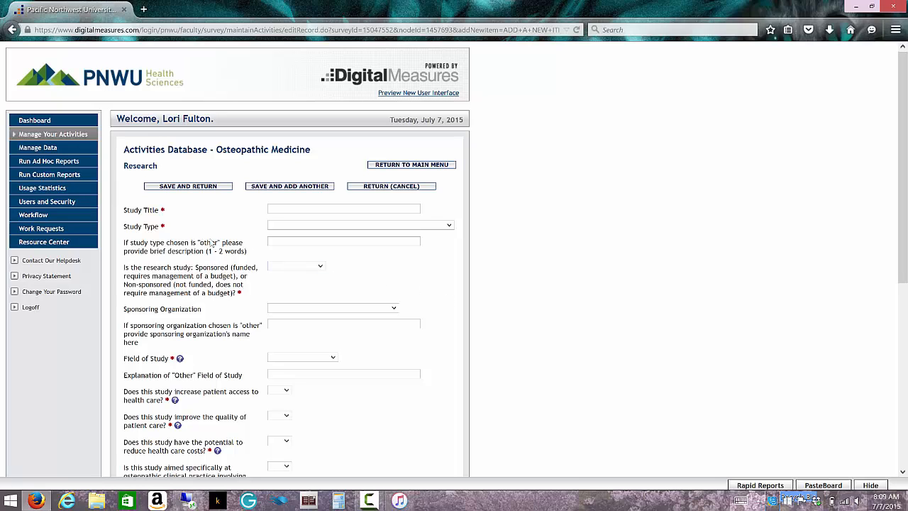
# Enter 'Test Research Study' as the Study Title and choose Case Study as the Study Type.
pyautogui.click(303, 206)
pyautogui.write('Test')
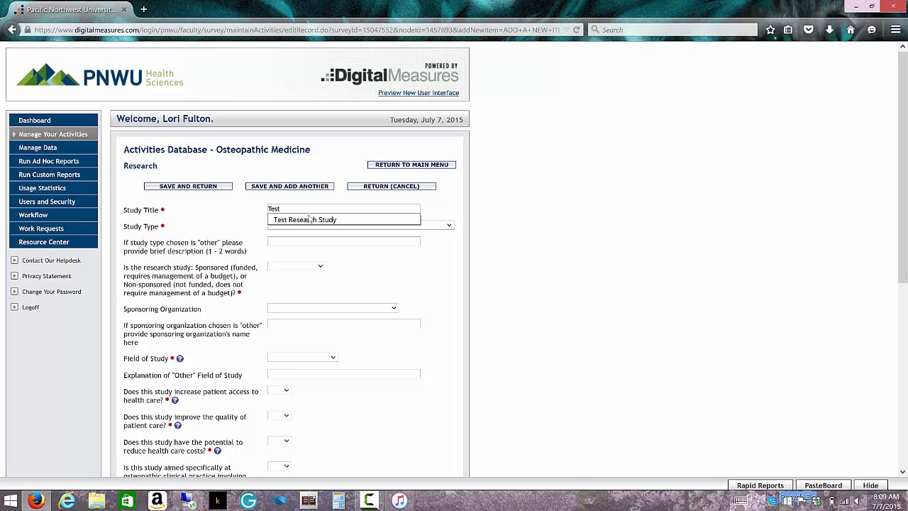
pyautogui.click(308, 222)
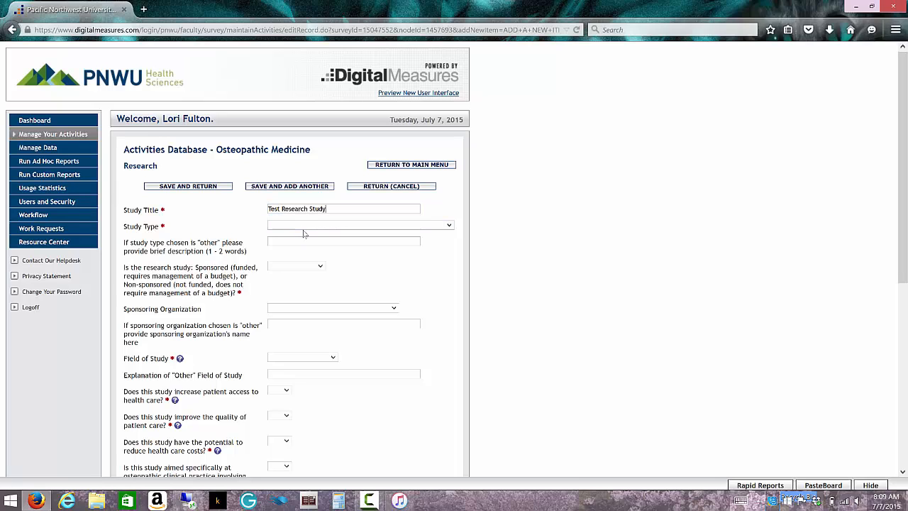
pyautogui.click(449, 226)
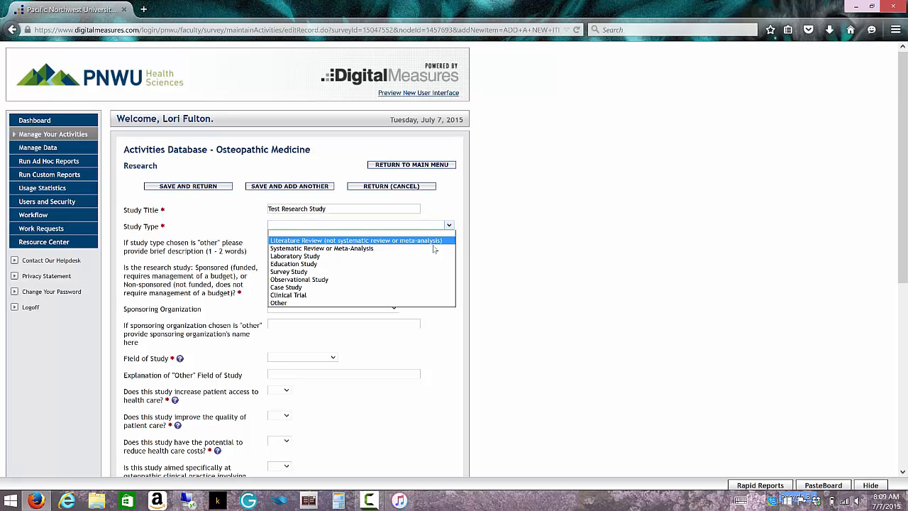
pyautogui.click(419, 291)
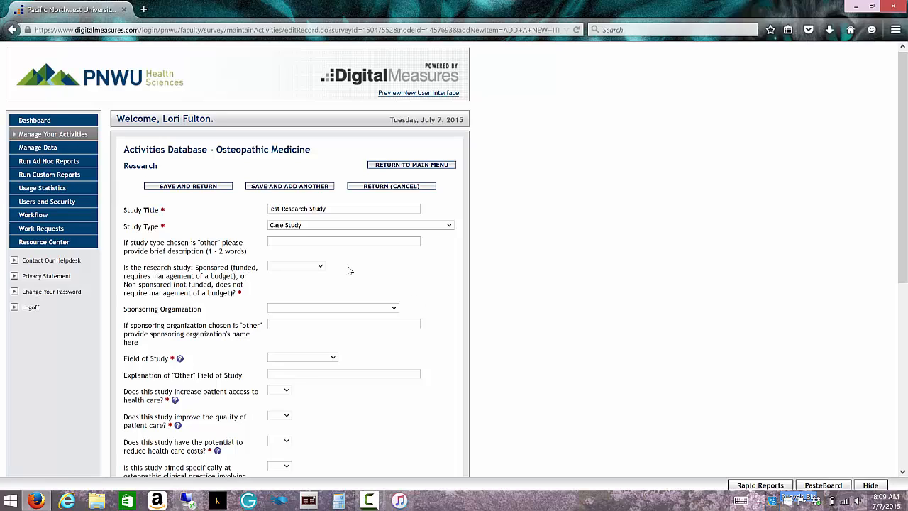
pyautogui.click(449, 225)
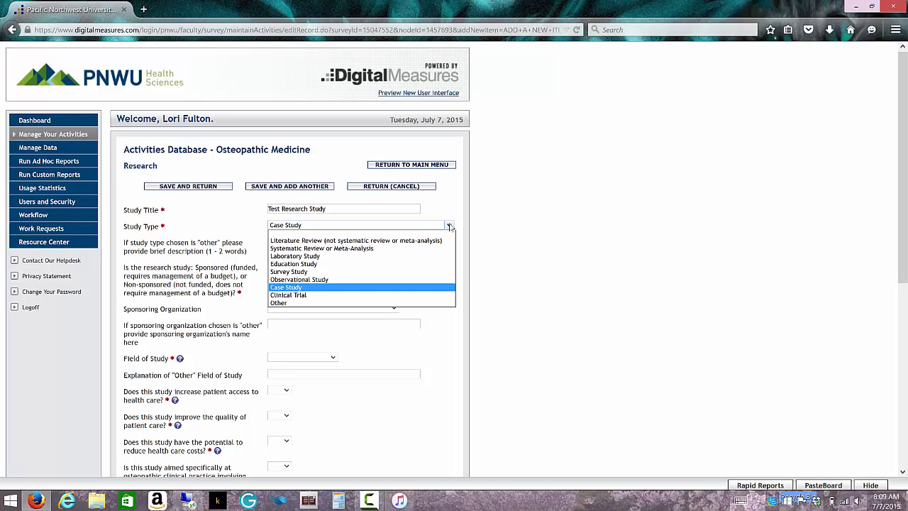
pyautogui.click(442, 325)
pyautogui.click(389, 242)
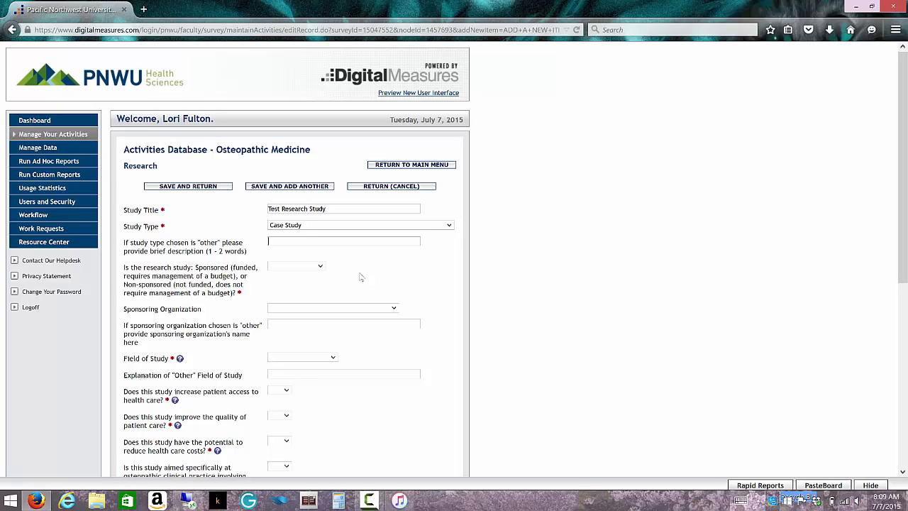
# Choose Non-Sponsored, then browse the Sponsoring Organization list without selecting any organization.
pyautogui.click(319, 265)
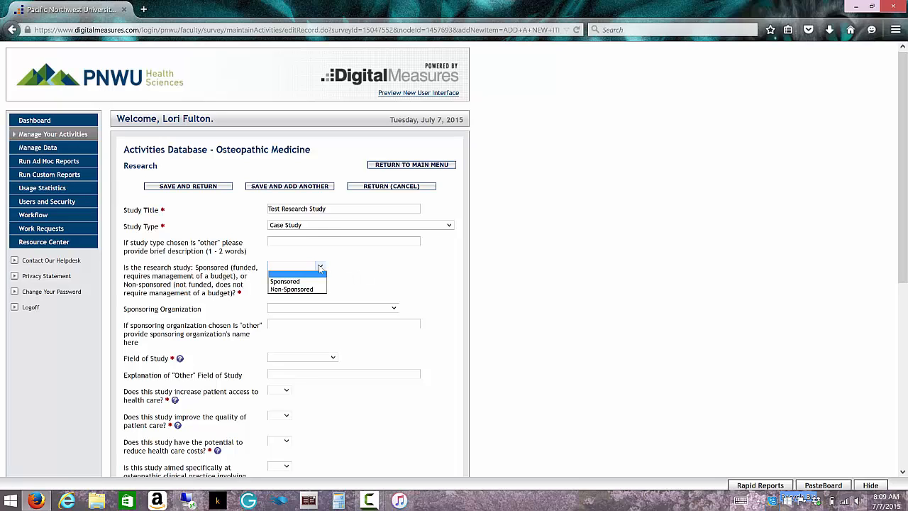
pyautogui.click(312, 288)
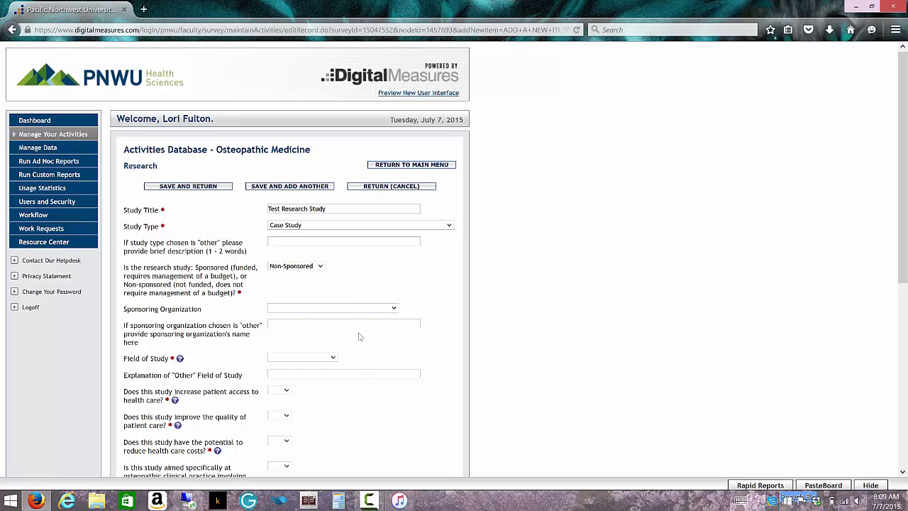
pyautogui.click(393, 309)
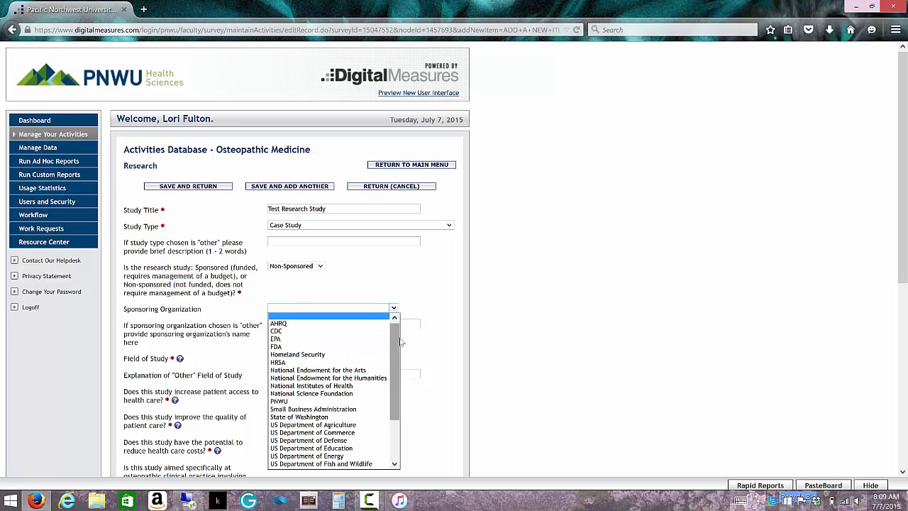
pyautogui.moveTo(398, 343); pyautogui.dragTo(398, 396)
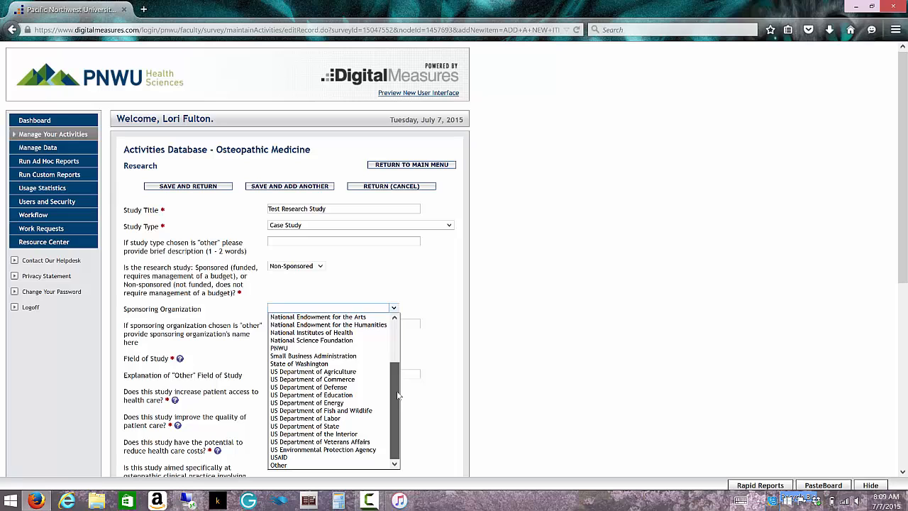
pyautogui.scroll(2, 396, 393)
pyautogui.scroll(-2, 393, 392)
pyautogui.click(387, 285)
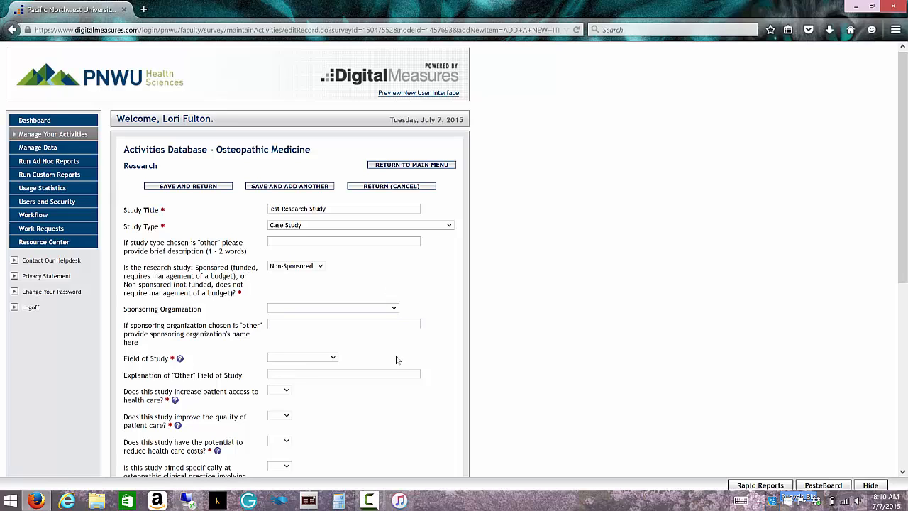
pyautogui.scroll(-1, 397, 361)
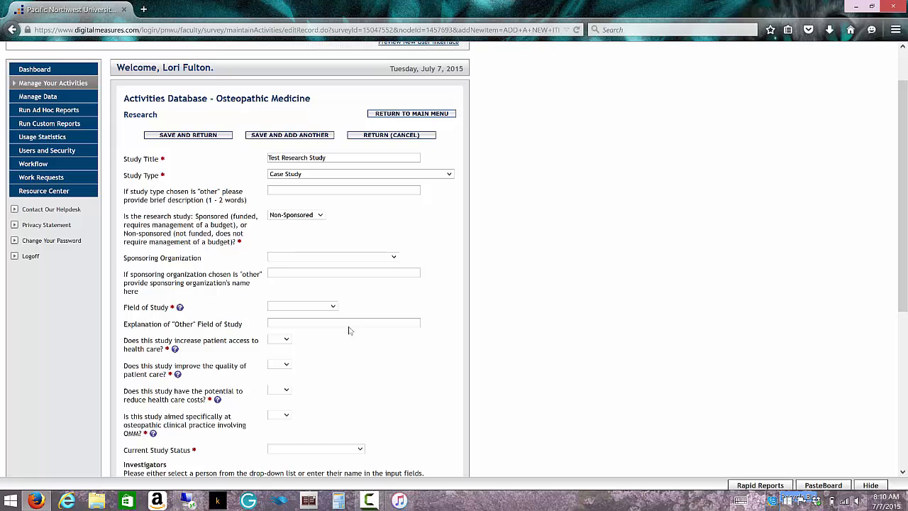
pyautogui.click(180, 309)
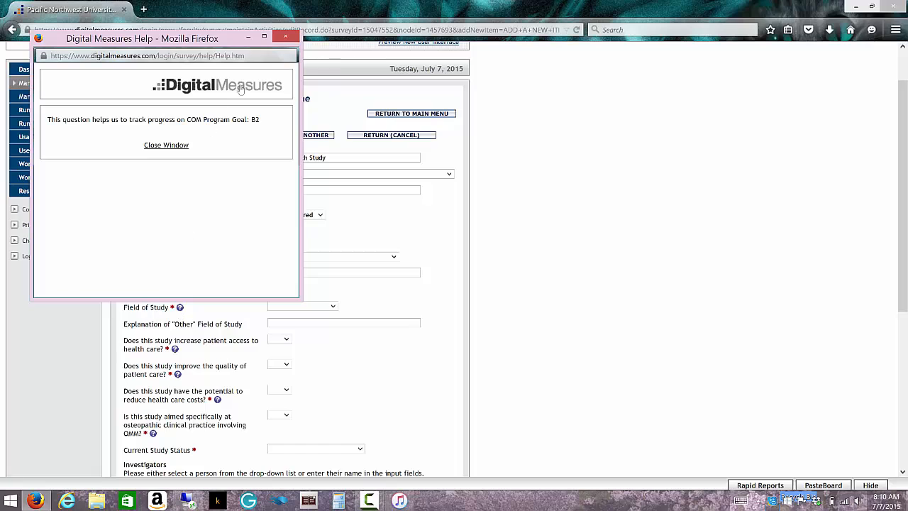
pyautogui.click(282, 37)
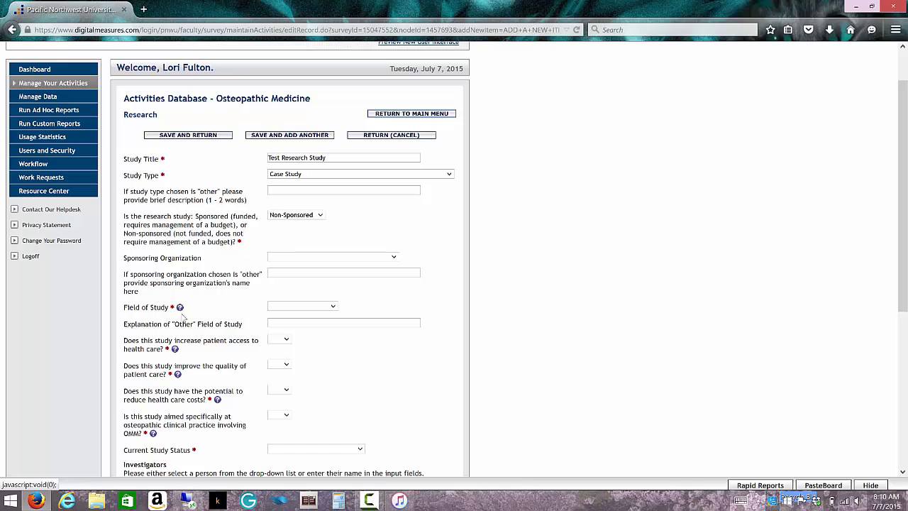
pyautogui.click(333, 306)
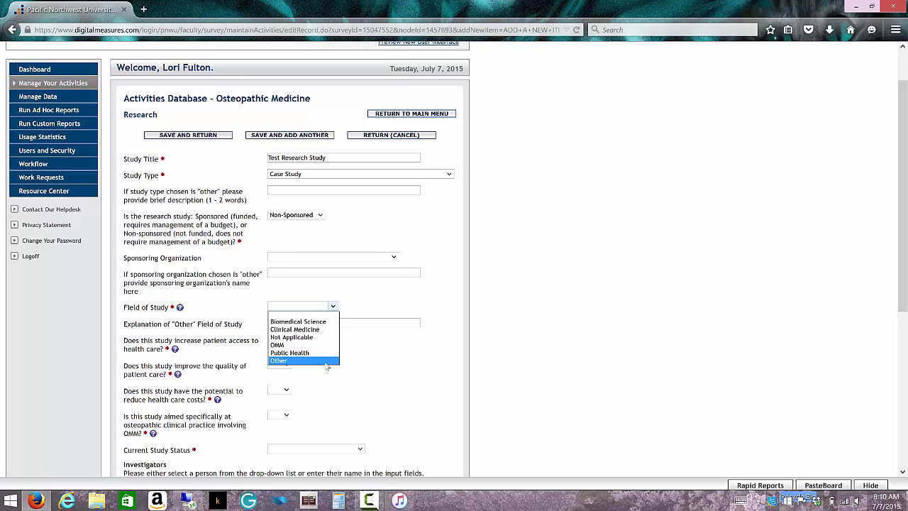
# Set Field of Study to Other with the explanation 'Higher Education'.
pyautogui.click(327, 360)
pyautogui.click(344, 324)
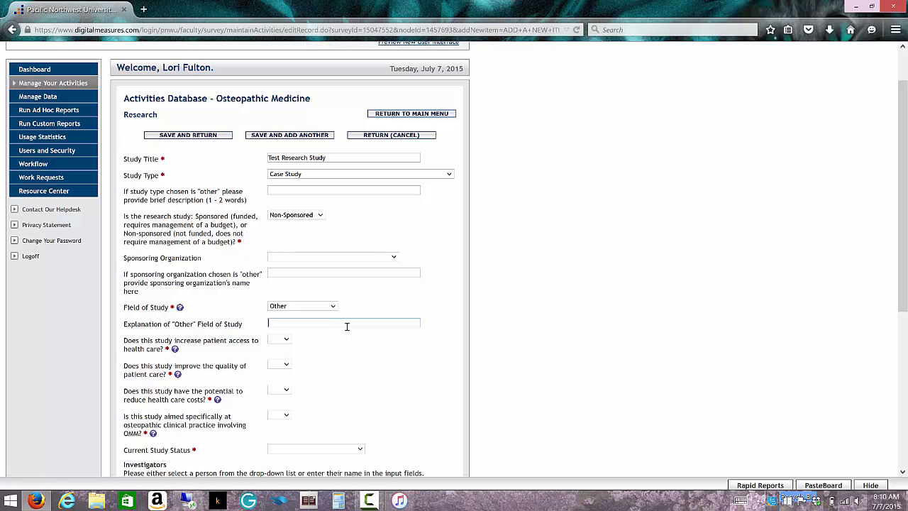
pyautogui.write('Highe')
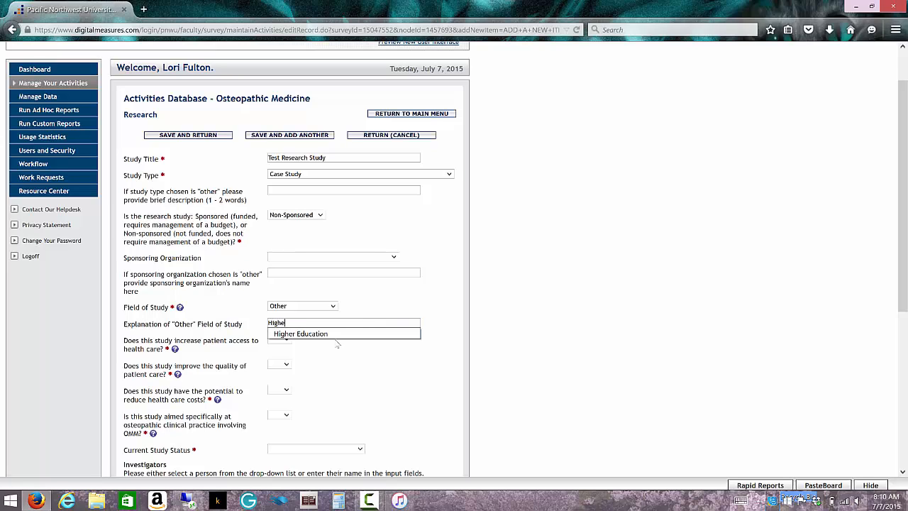
pyautogui.write('r Education')
pyautogui.click(337, 344)
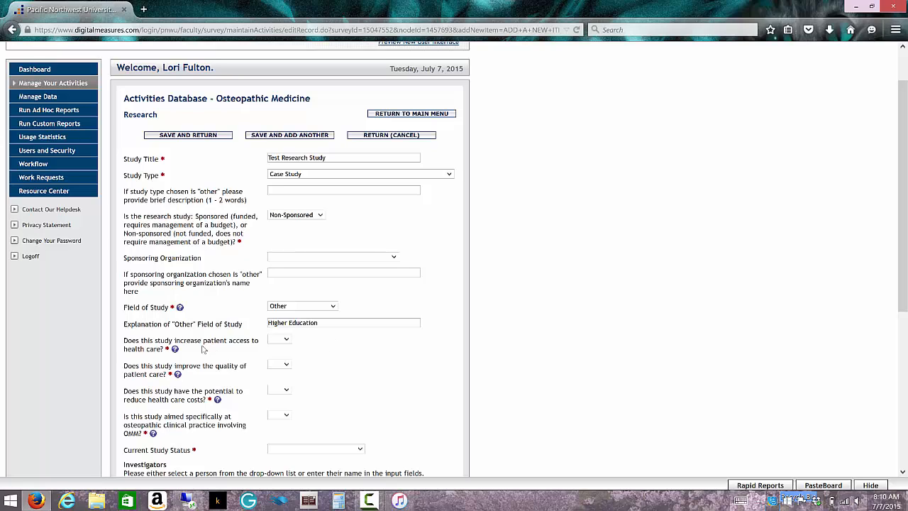
# Answer No to the patient access, quality of care, health care costs and OMM questions.
pyautogui.click(286, 338)
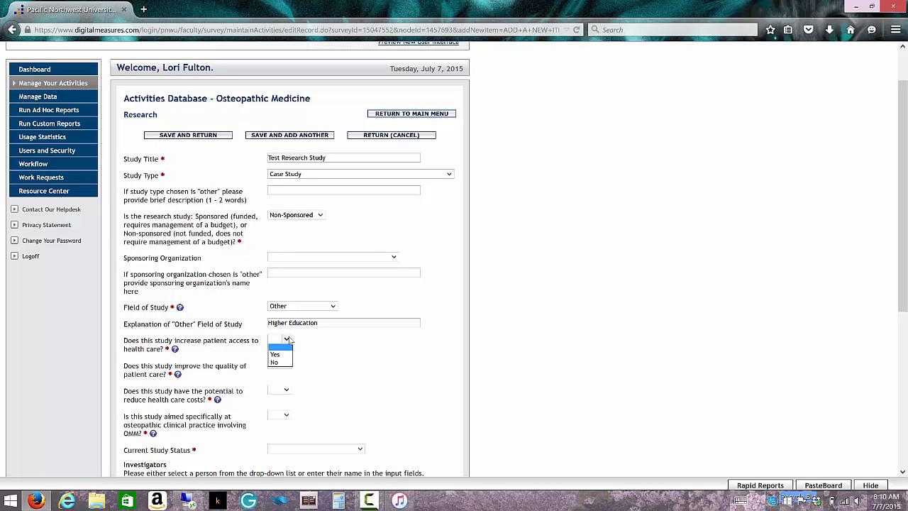
pyautogui.click(279, 363)
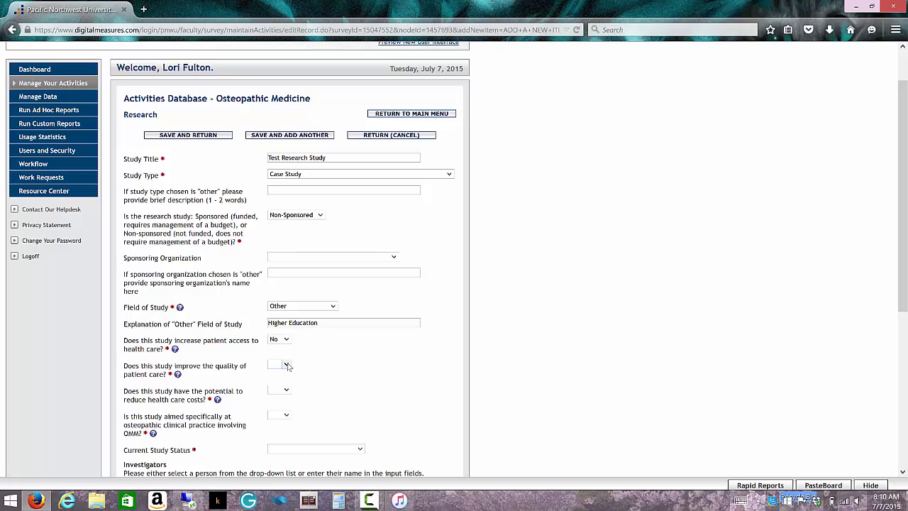
pyautogui.click(286, 365)
pyautogui.click(285, 387)
pyautogui.click(286, 390)
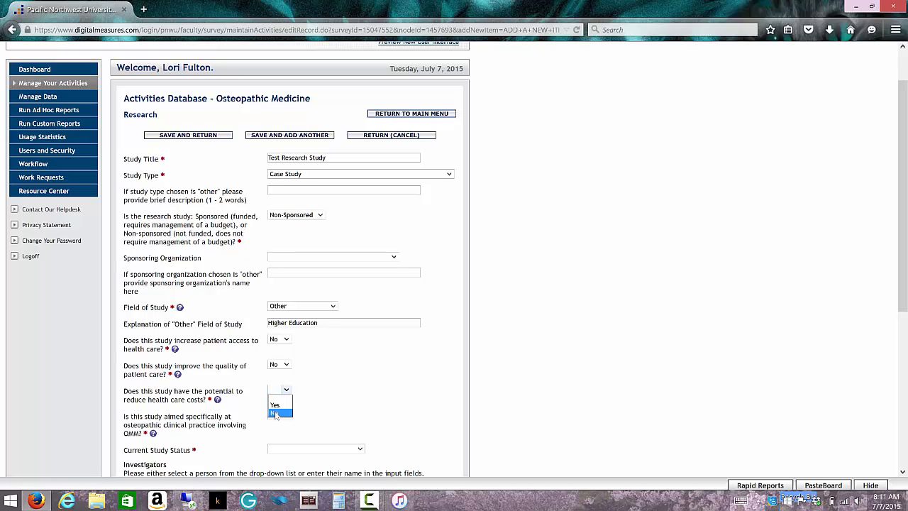
pyautogui.click(278, 407)
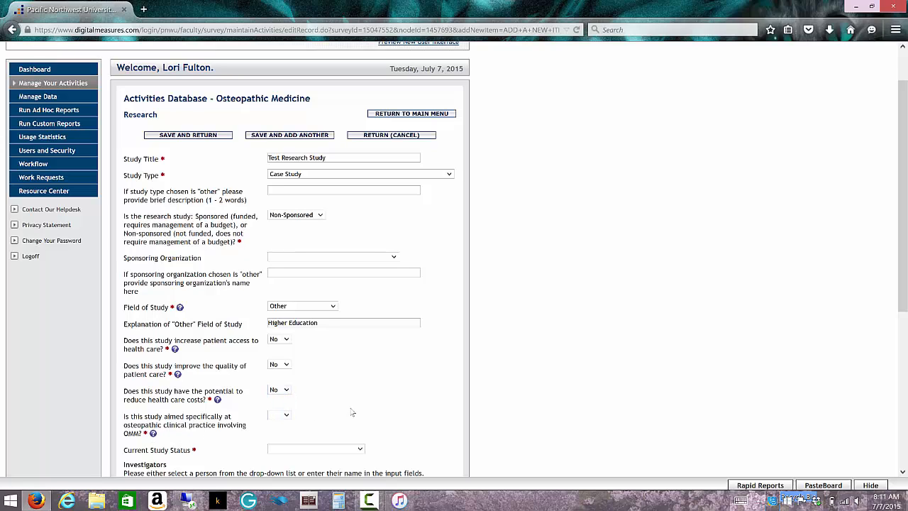
pyautogui.click(284, 417)
pyautogui.click(274, 438)
# Set Current Study Status to In Development, then scroll down to the Investigators section.
pyautogui.scroll(-2, 376, 425)
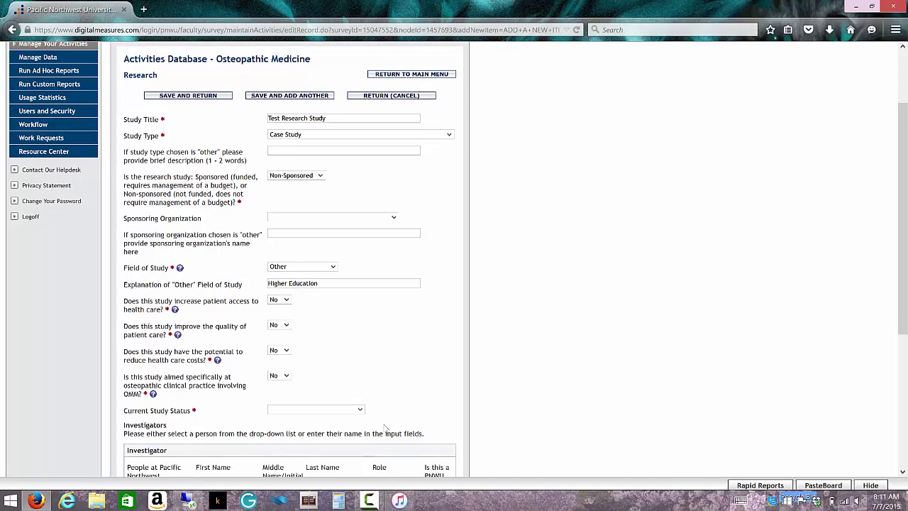
pyautogui.click(360, 399)
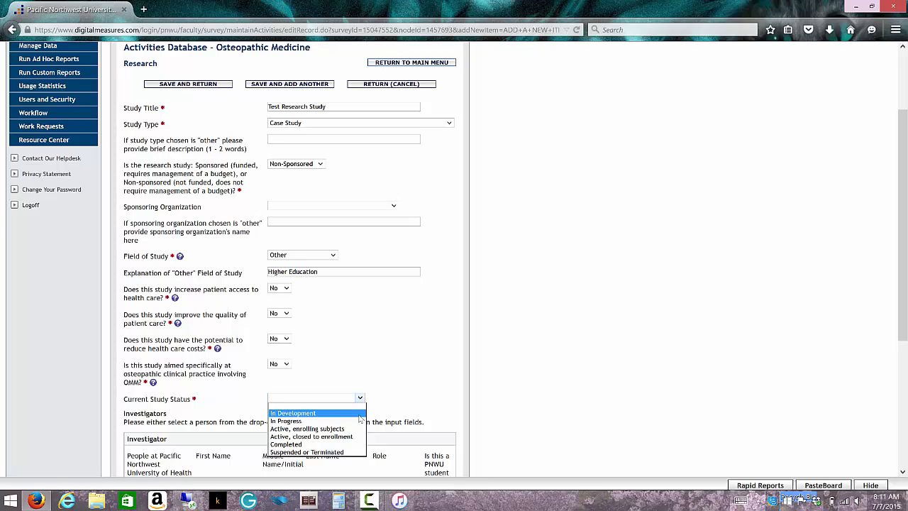
pyautogui.click(359, 413)
pyautogui.scroll(-3, 416, 399)
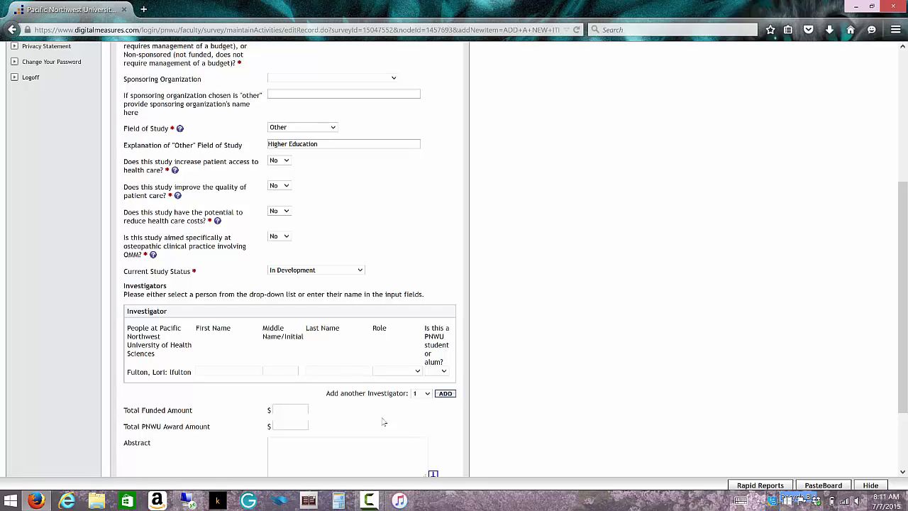
# Add two more investigator rows to the Investigators section.
pyautogui.click(427, 394)
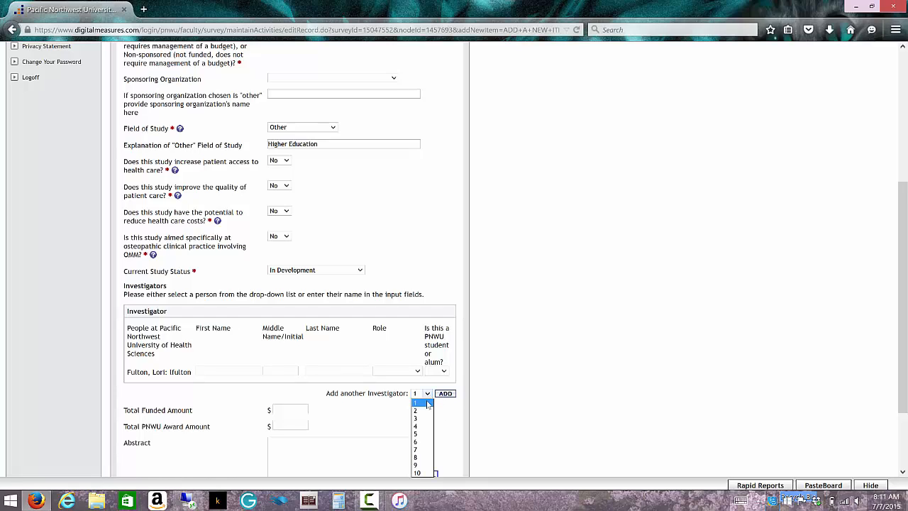
pyautogui.click(421, 411)
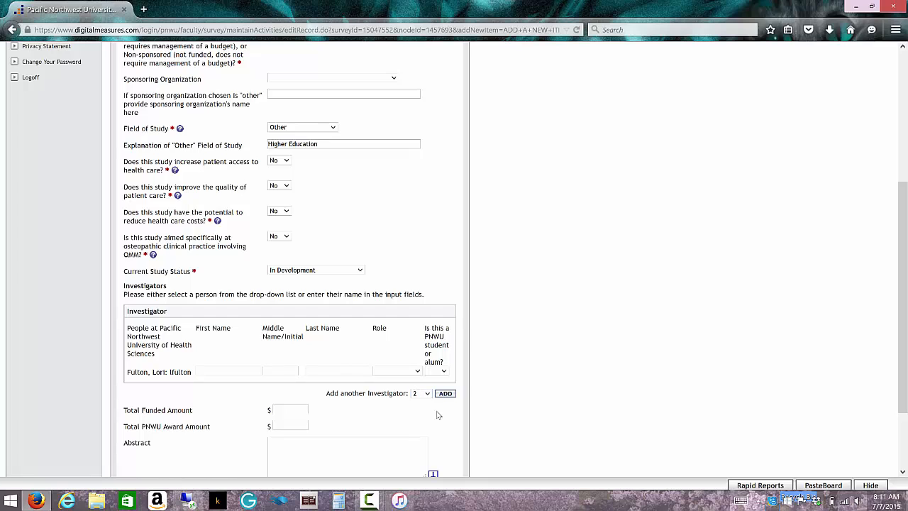
pyautogui.click(445, 394)
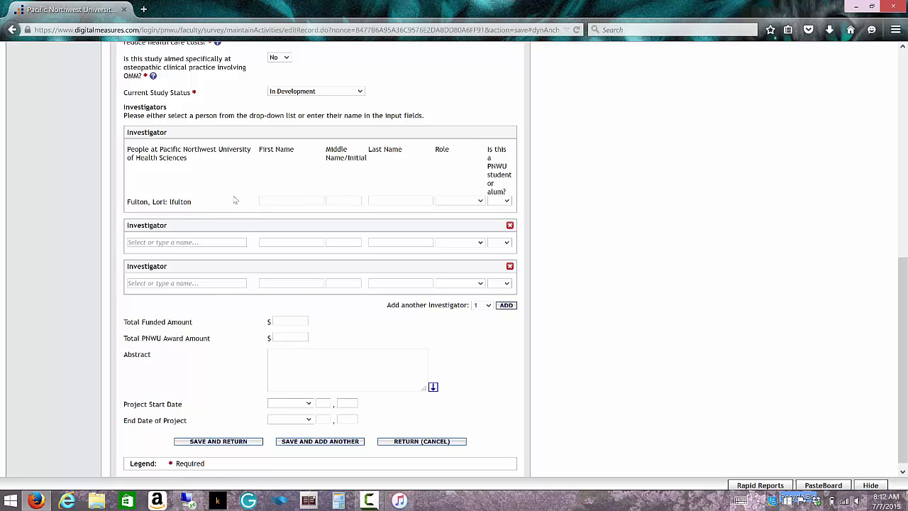
# Make the first investigator Principal and answer No to PNWU student or alum.
pyautogui.click(480, 202)
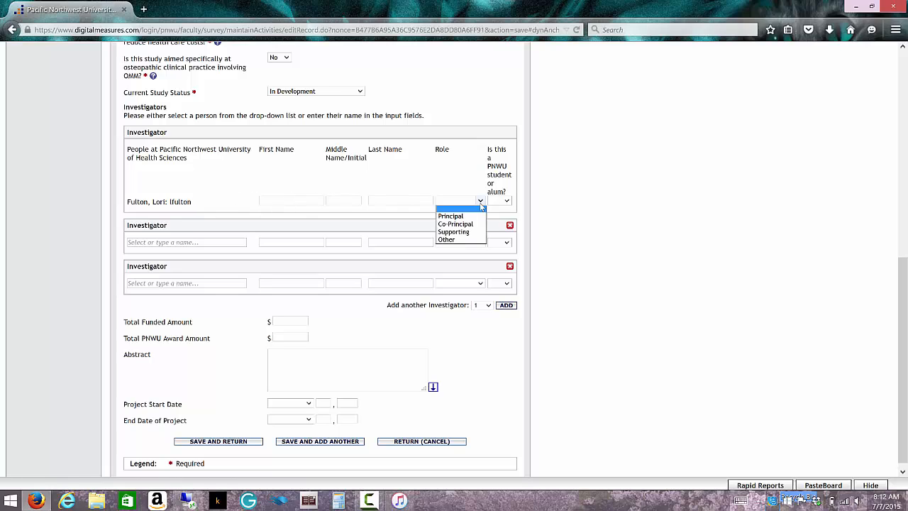
pyautogui.click(473, 215)
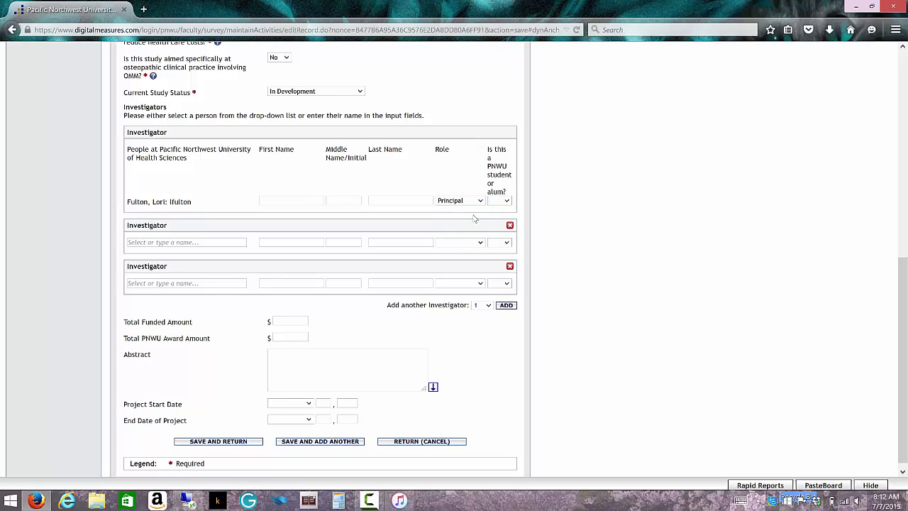
pyautogui.click(508, 202)
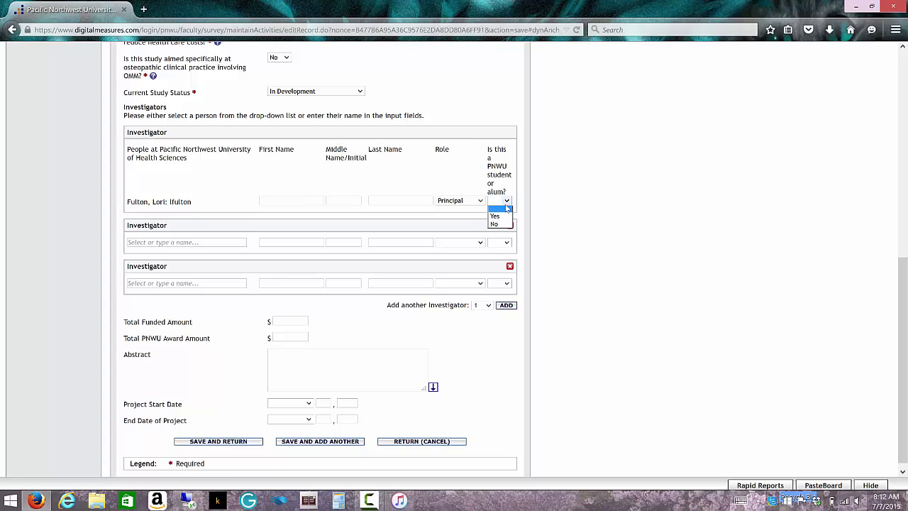
pyautogui.click(495, 223)
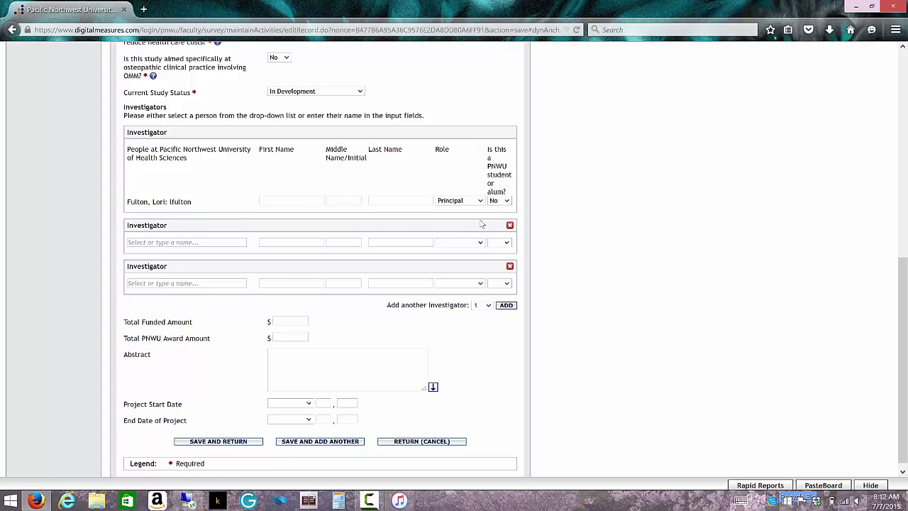
# Select the test staff account as the second investigator from the people list.
pyautogui.click(210, 242)
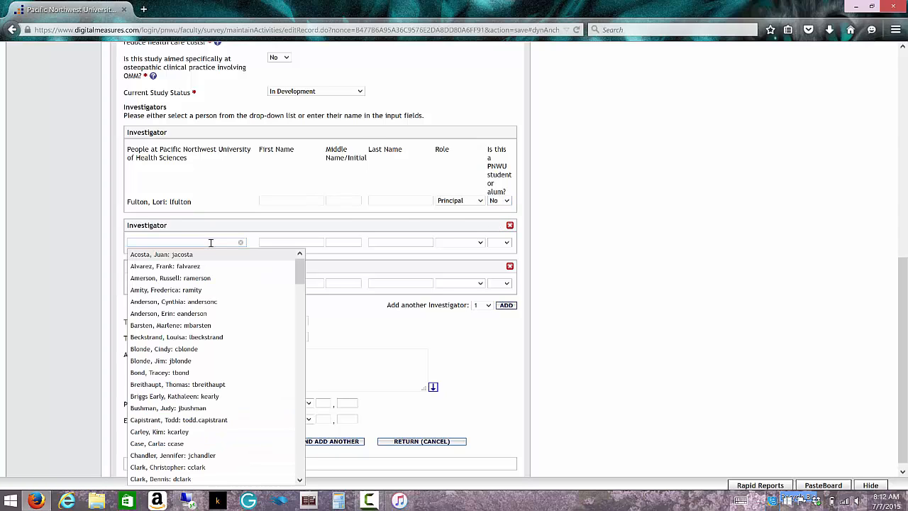
pyautogui.scroll(-15, 203, 369)
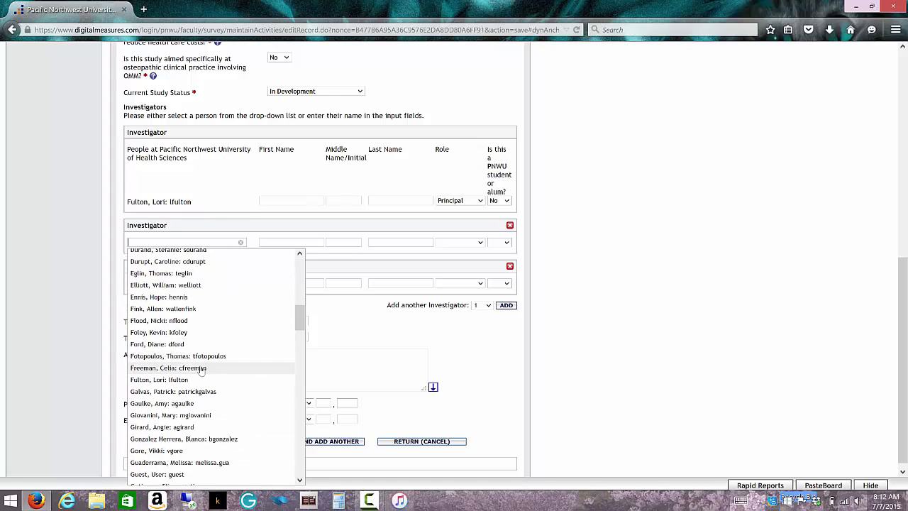
pyautogui.scroll(-15, 202, 369)
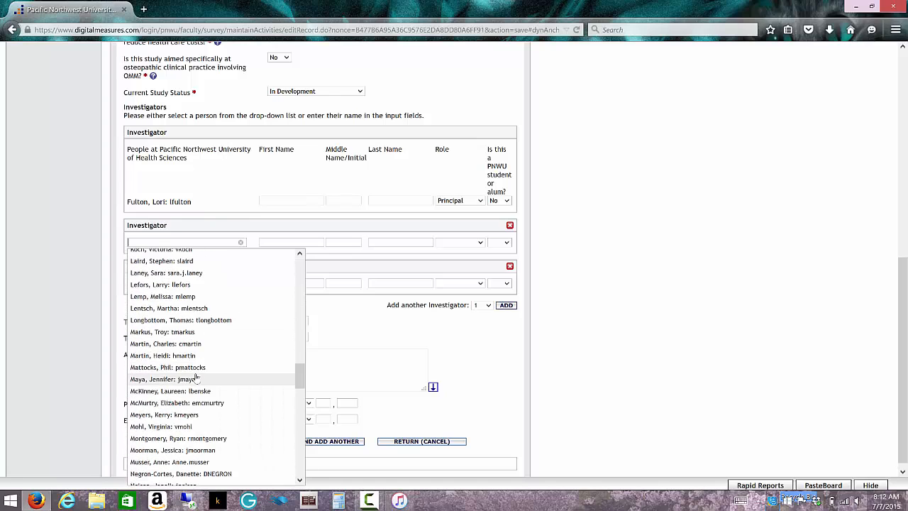
pyautogui.scroll(-15, 197, 379)
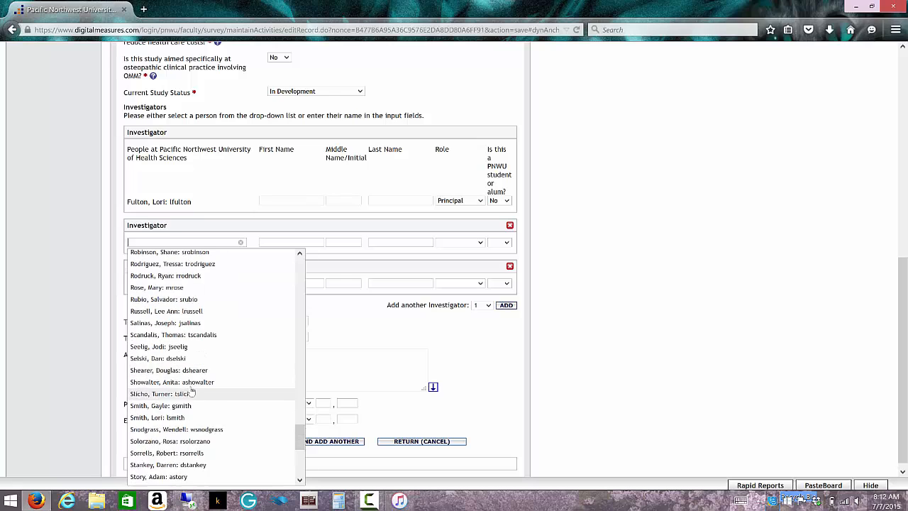
pyautogui.scroll(-5, 191, 391)
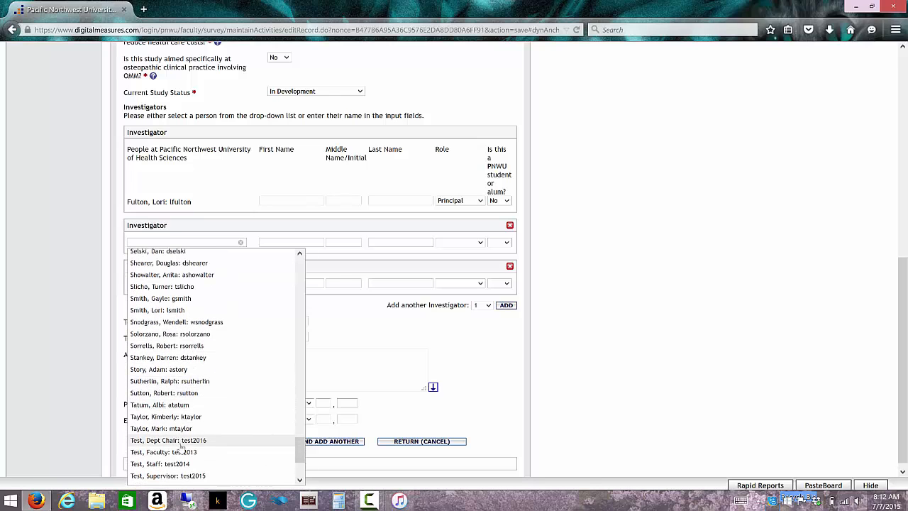
pyautogui.click(178, 464)
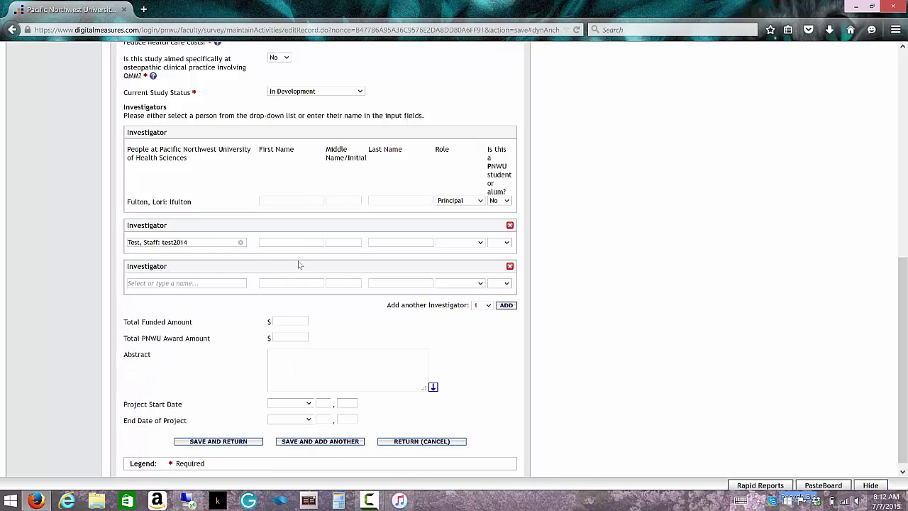
# Give the second investigator a Supporting role and answer No to student or alum.
pyautogui.click(480, 243)
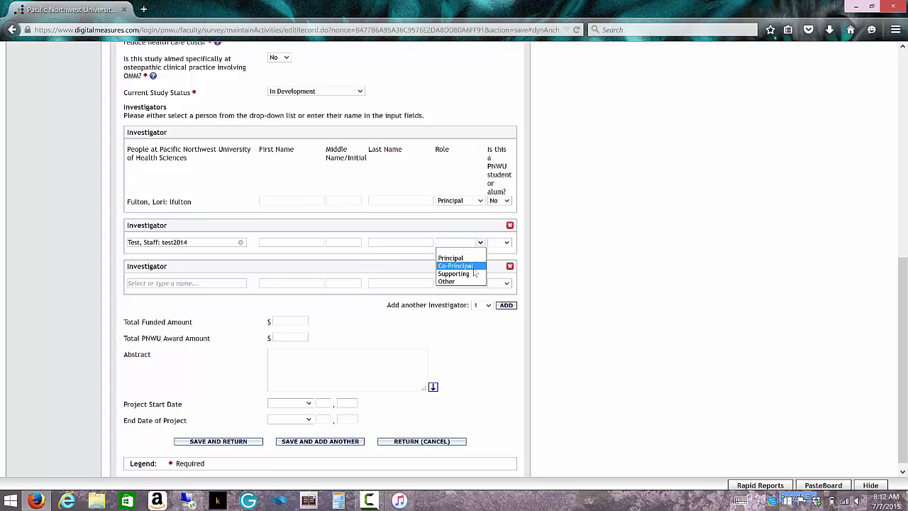
pyautogui.click(473, 274)
pyautogui.click(505, 243)
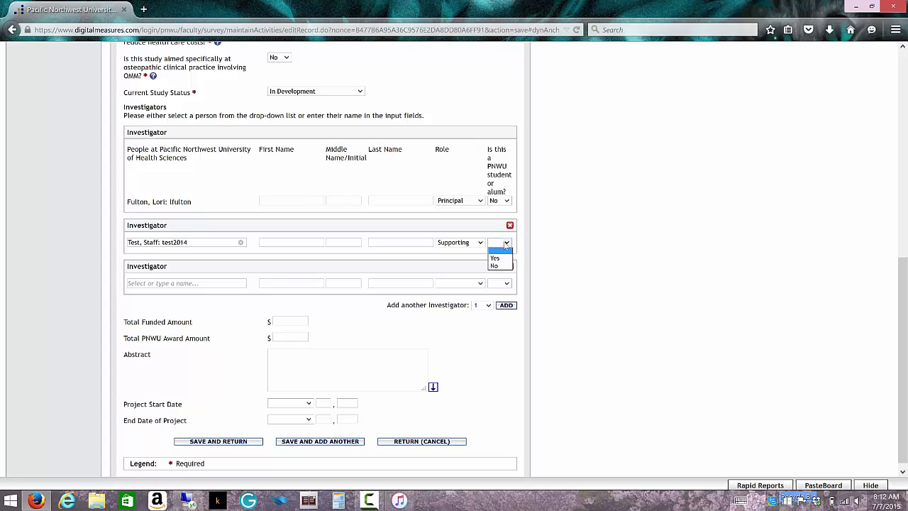
pyautogui.click(496, 265)
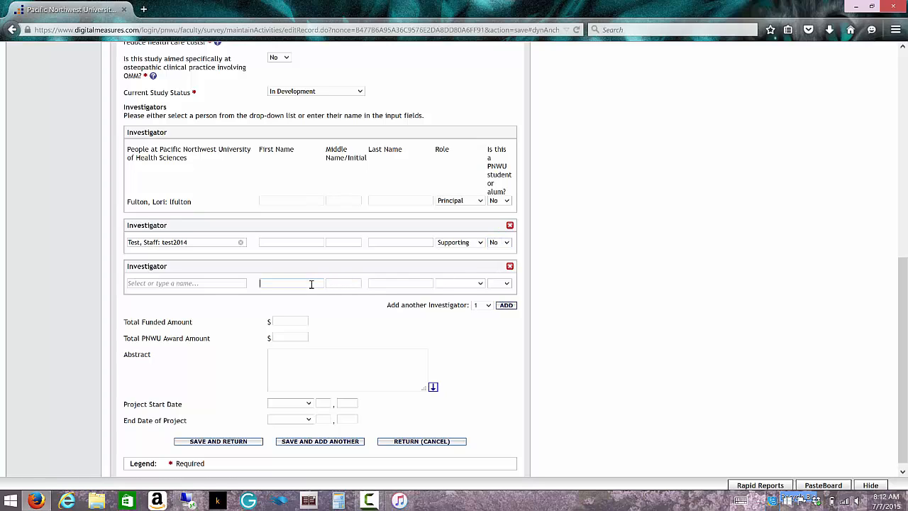
# Type first name Test and last name Student for the third investigator, leaving the people list unselected.
pyautogui.write('Test')
pyautogui.press('Tab')
pyautogui.press('Tab')
pyautogui.write('Student')
pyautogui.press('Tab')
pyautogui.click(175, 284)
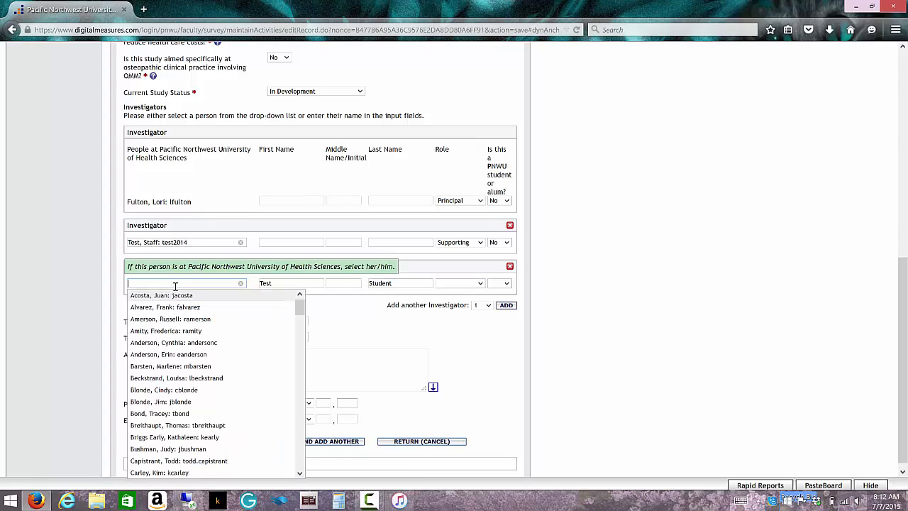
pyautogui.click(240, 284)
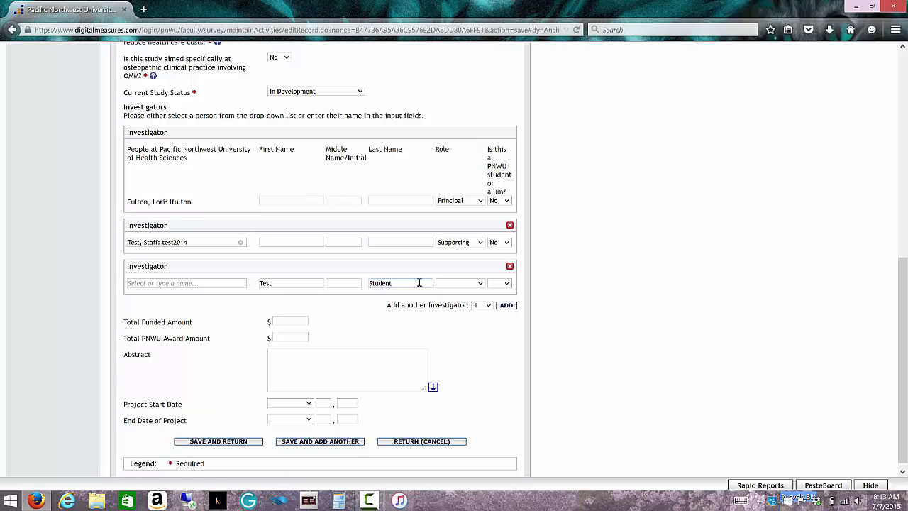
# Set the third investigator's role to Supporting and answer Yes to PNWU student or alum.
pyautogui.click(480, 283)
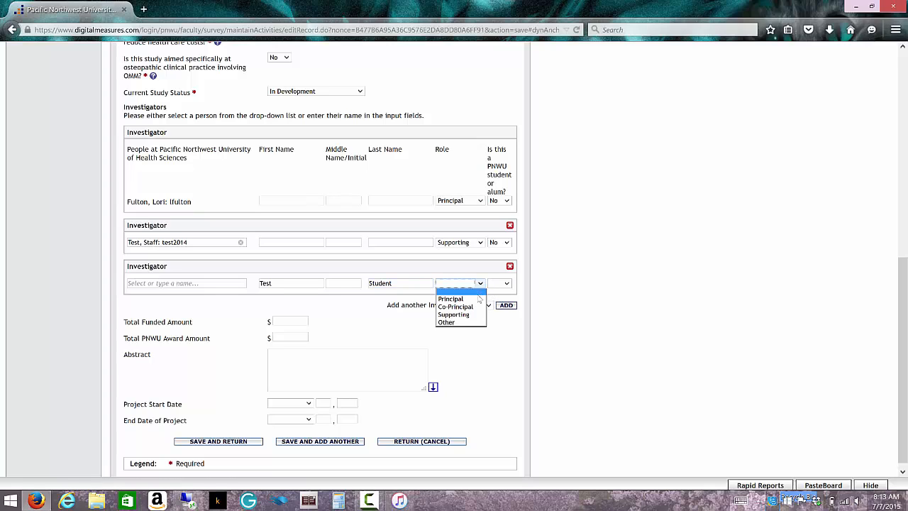
pyautogui.click(473, 320)
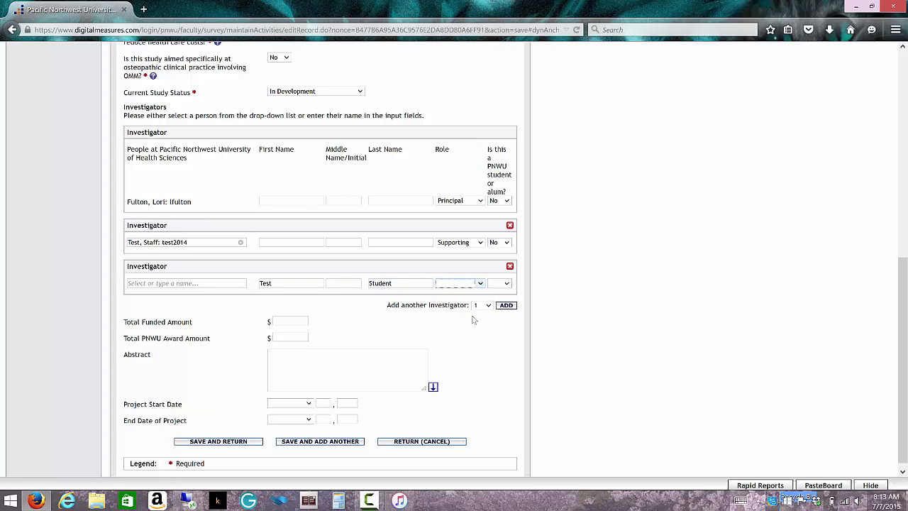
pyautogui.click(506, 283)
pyautogui.click(499, 299)
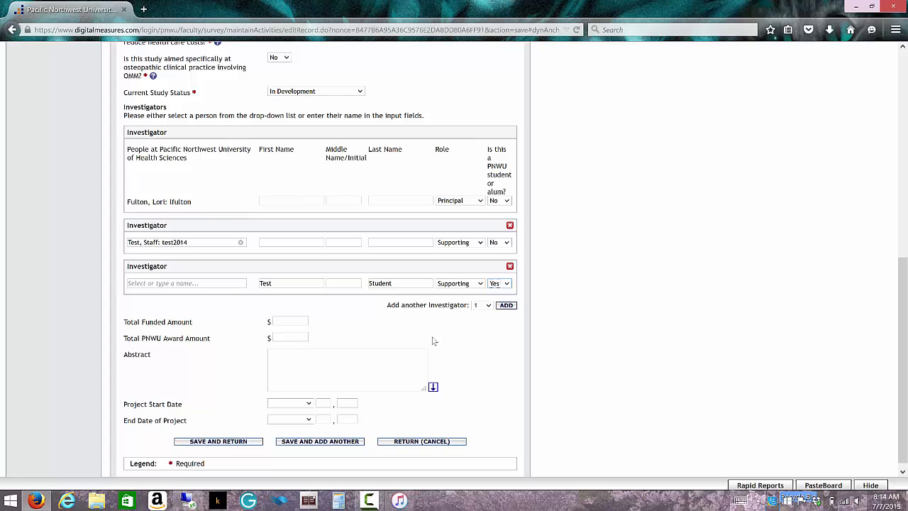
pyautogui.scroll(-1, 474, 346)
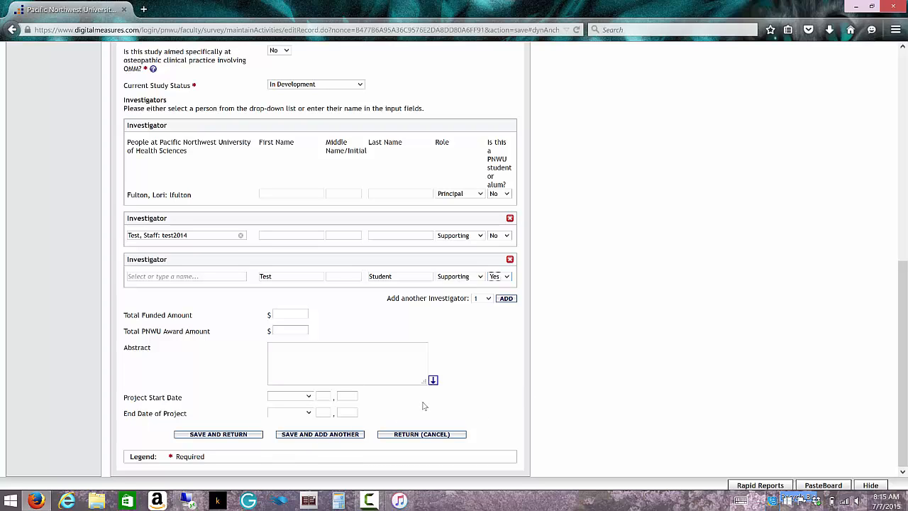
# Set Project Start Date to July 2015 with the day left blank, then save and return.
pyautogui.click(309, 398)
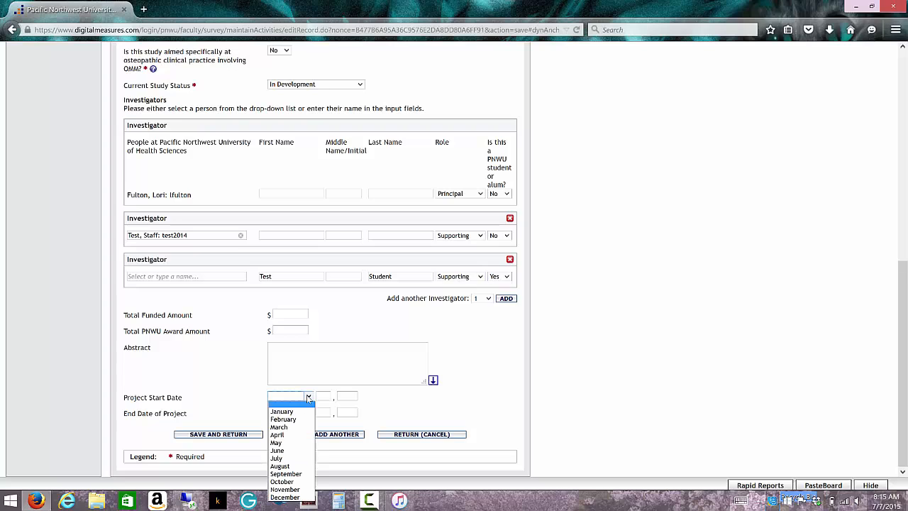
pyautogui.click(285, 459)
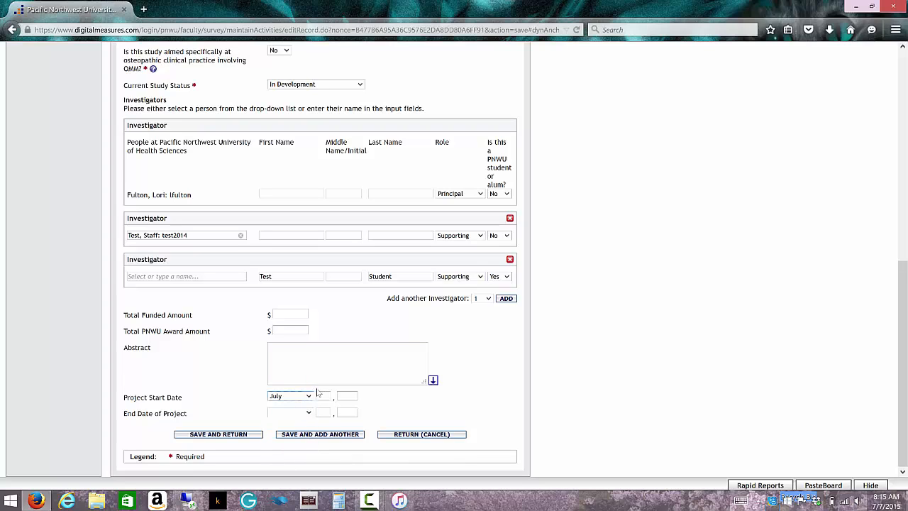
pyautogui.click(319, 397)
pyautogui.write('1')
pyautogui.click(346, 394)
pyautogui.write('2015')
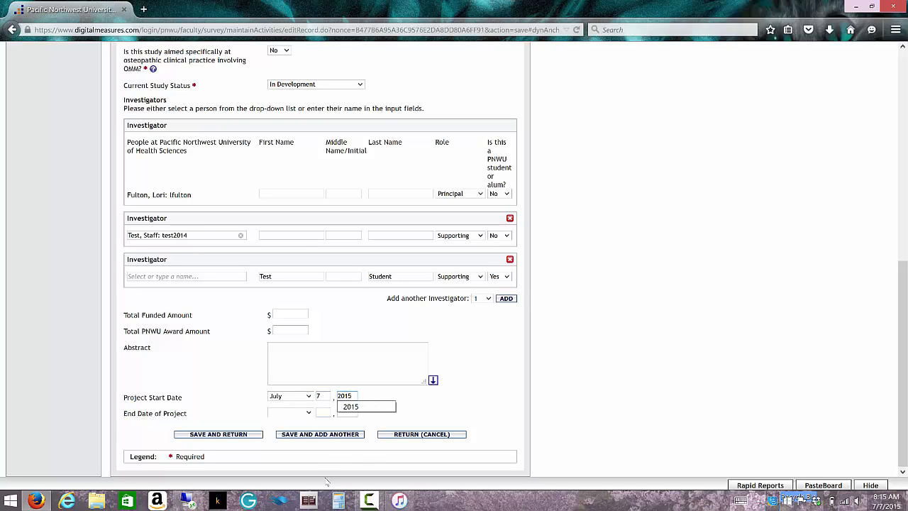
pyautogui.moveTo(328, 397); pyautogui.dragTo(312, 393)
pyautogui.press('BackSpace')
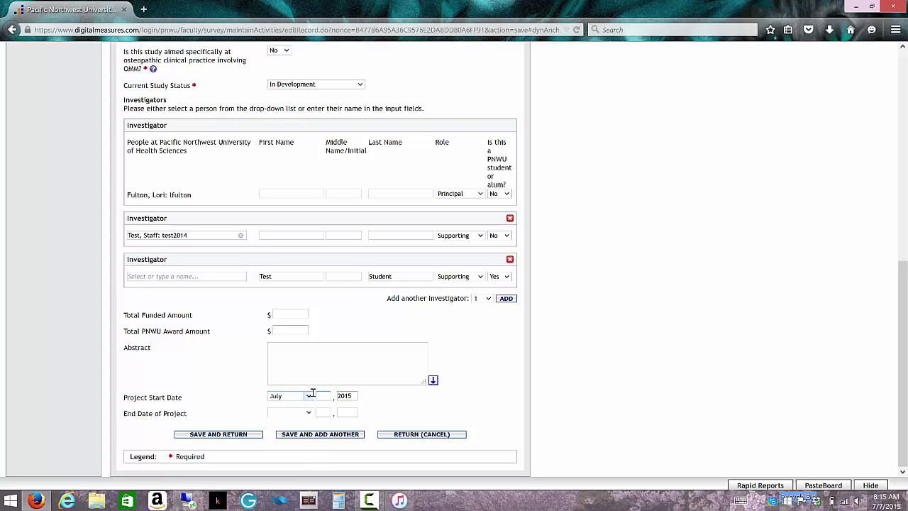
pyautogui.click(242, 436)
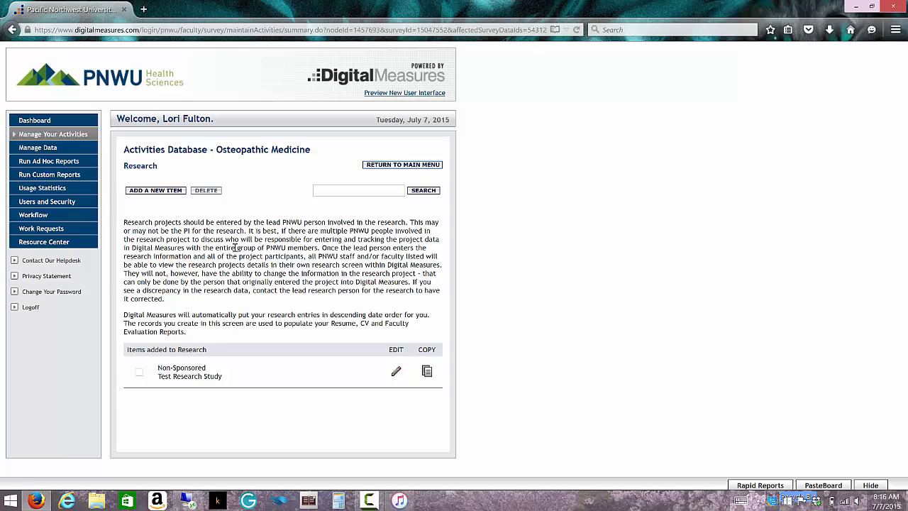
# Make a copy of the Test Research Study record, ticking and unticking its checkbox first.
pyautogui.click(139, 371)
pyautogui.click(139, 373)
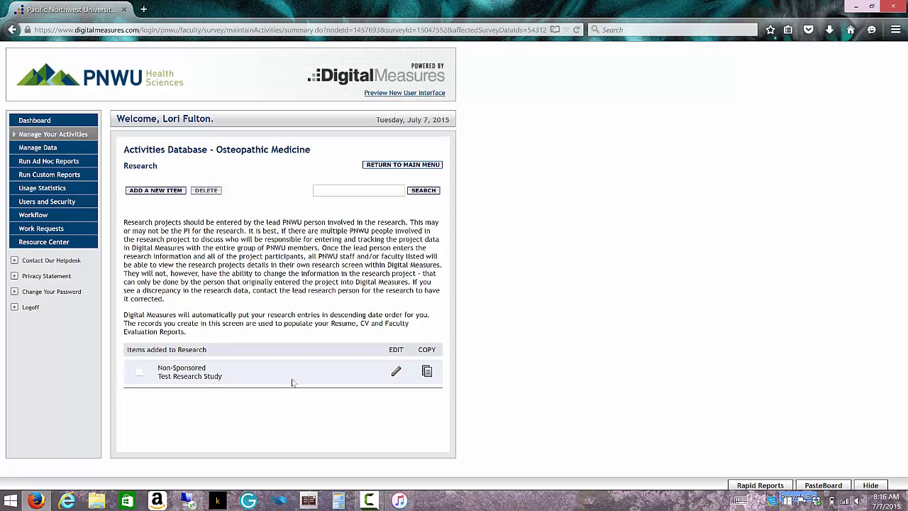
pyautogui.click(427, 373)
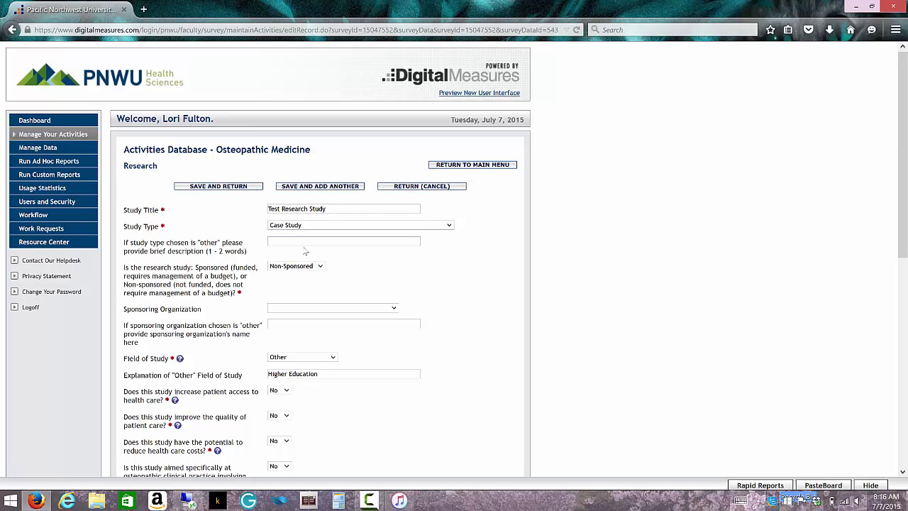
# Retitle the copied study 'Test Research Study 2' and save it.
pyautogui.click(333, 212)
pyautogui.press('Escape')
pyautogui.click(219, 186)
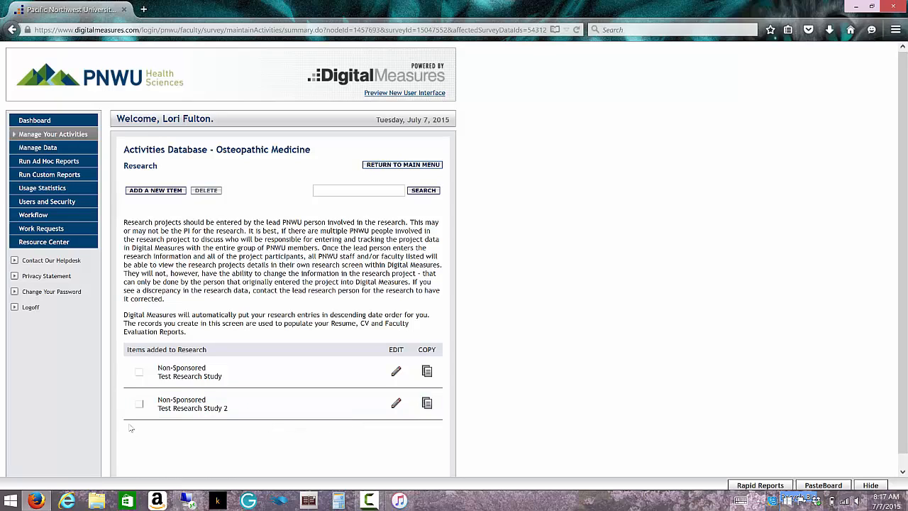
# Delete the Test Research Study 2 record, confirming the deletion.
pyautogui.click(139, 404)
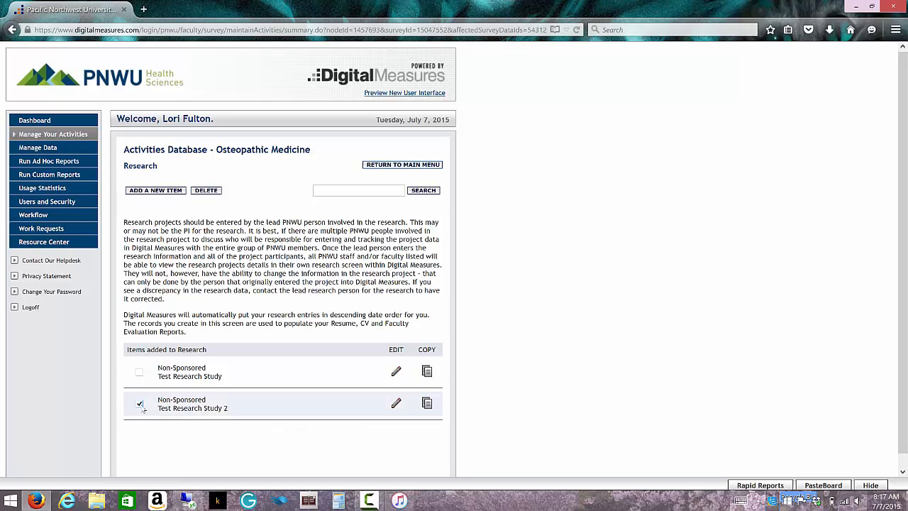
pyautogui.click(206, 190)
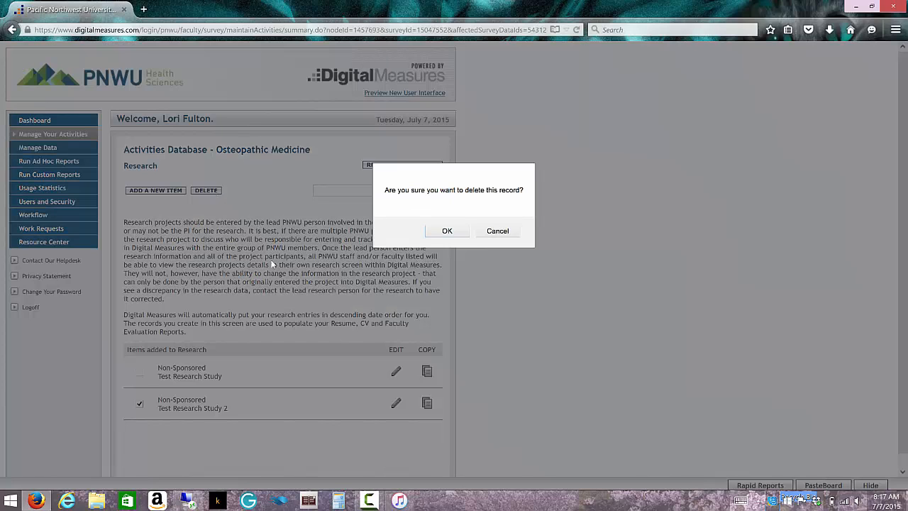
pyautogui.click(446, 231)
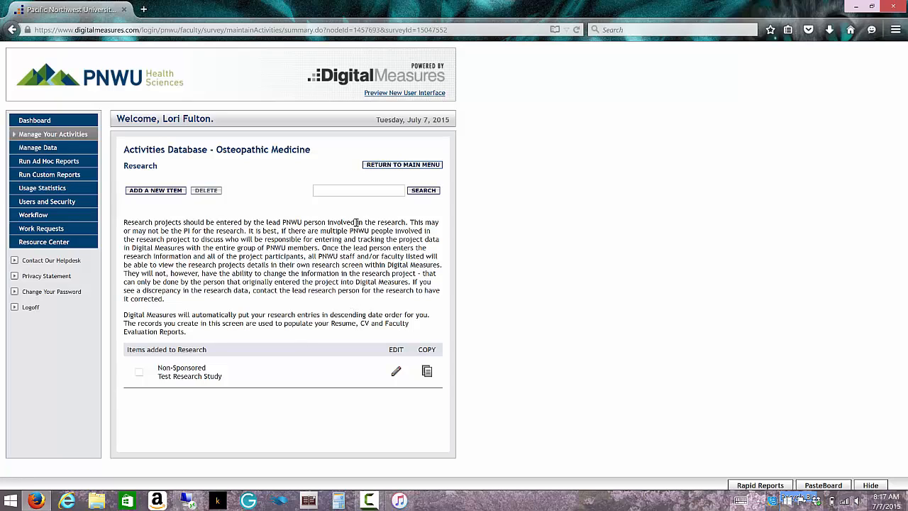
# Search the Research items for 'Higher Education'.
pyautogui.click(356, 192)
pyautogui.write('Higher Education')
pyautogui.click(422, 190)
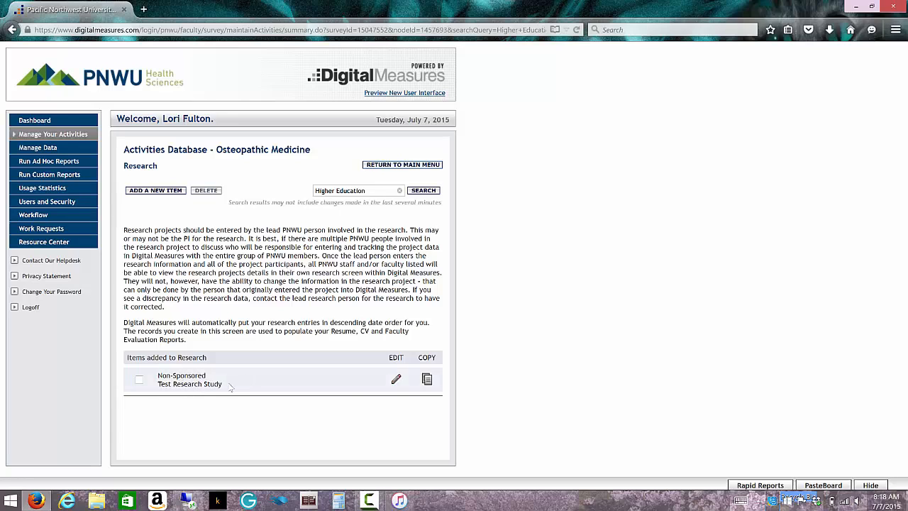
# Open the found Test Research Study record, look it over, and leave without saving.
pyautogui.click(396, 381)
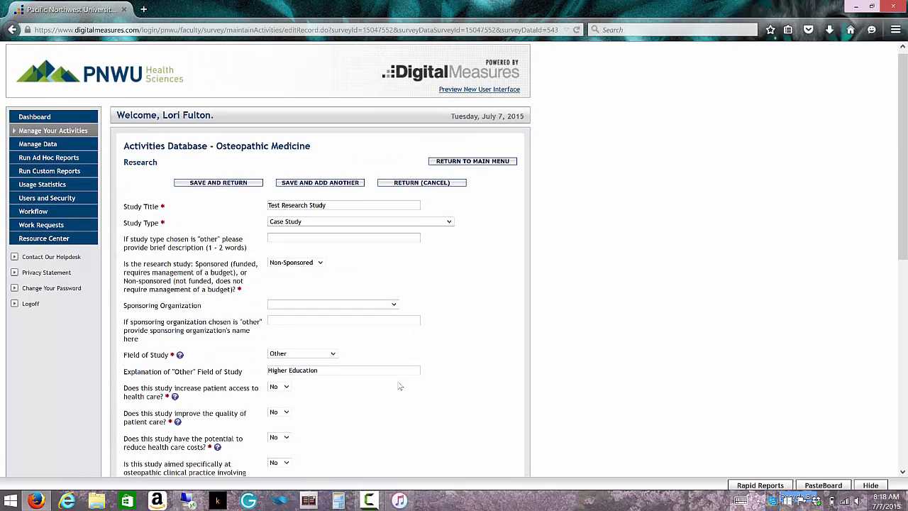
pyautogui.scroll(-2, 400, 386)
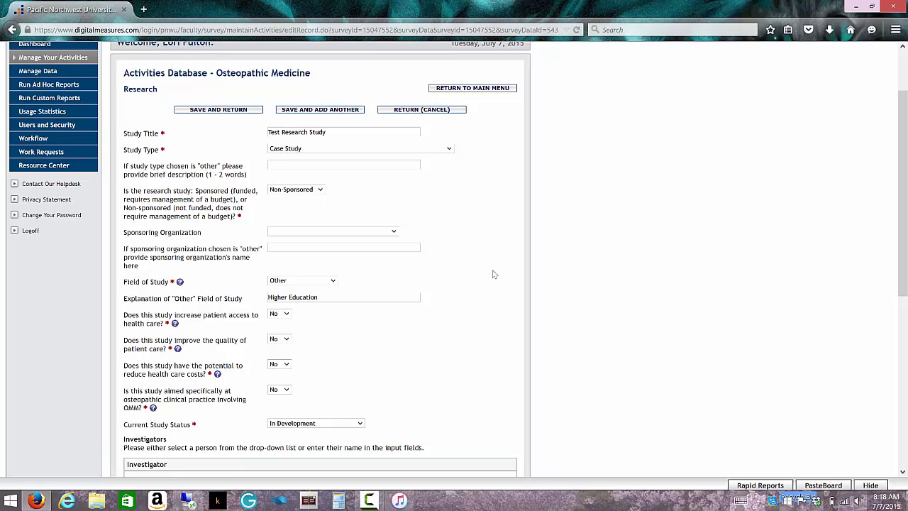
pyautogui.click(448, 111)
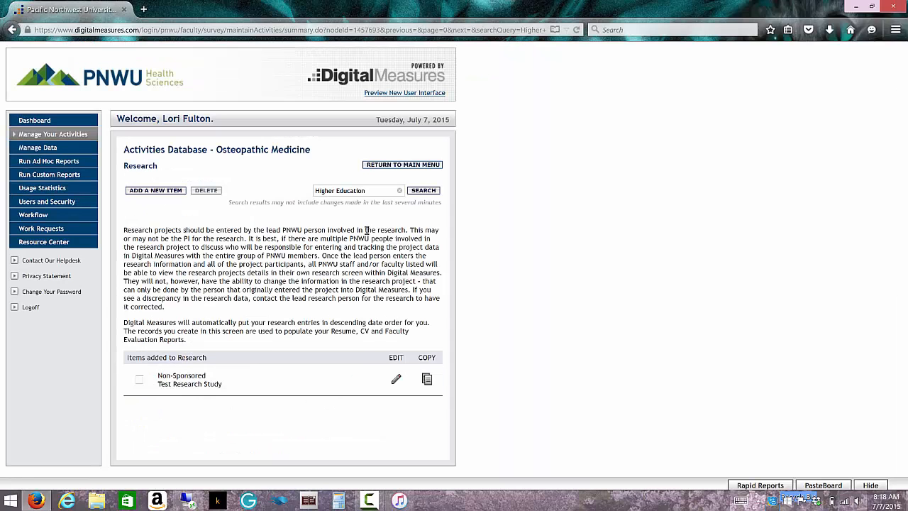
# Cut 'Higher Education' out of the Research list search box.
pyautogui.click(372, 188)
pyautogui.moveTo(372, 189); pyautogui.dragTo(298, 191)
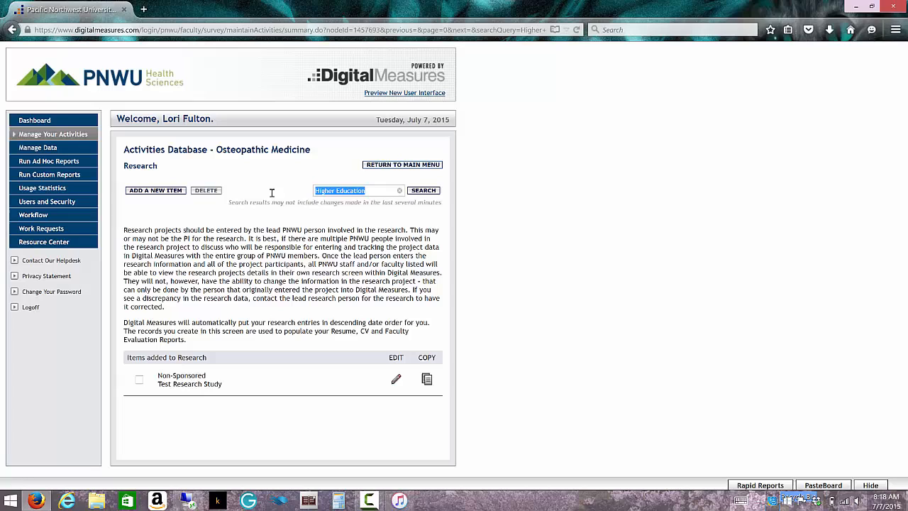
pyautogui.rightClick(337, 191)
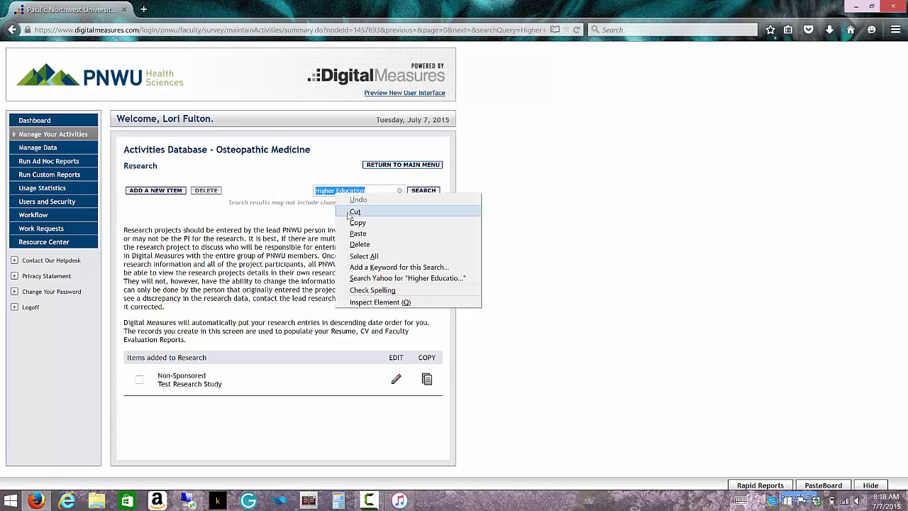
pyautogui.click(348, 210)
# On the Activities Database main menu, enter 'higher education' in the search box.
pyautogui.click(372, 165)
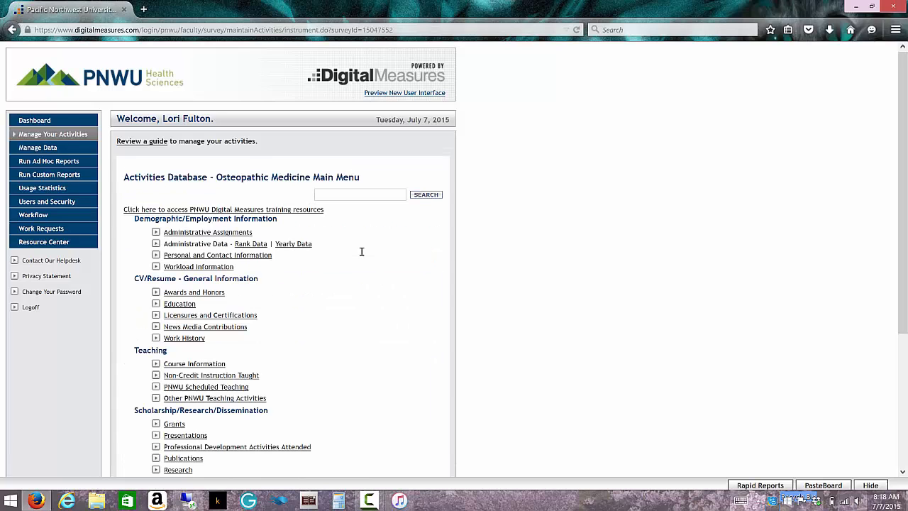
pyautogui.click(354, 195)
pyautogui.rightClick(353, 195)
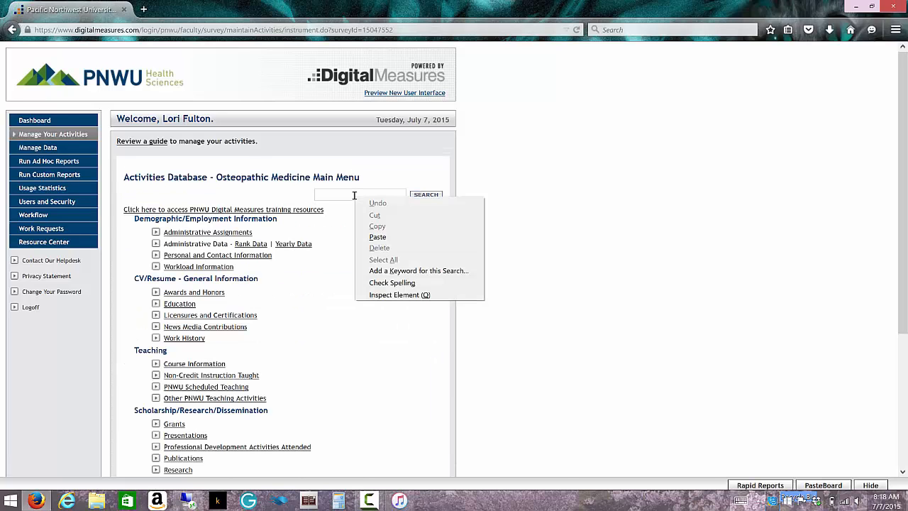
pyautogui.click(374, 237)
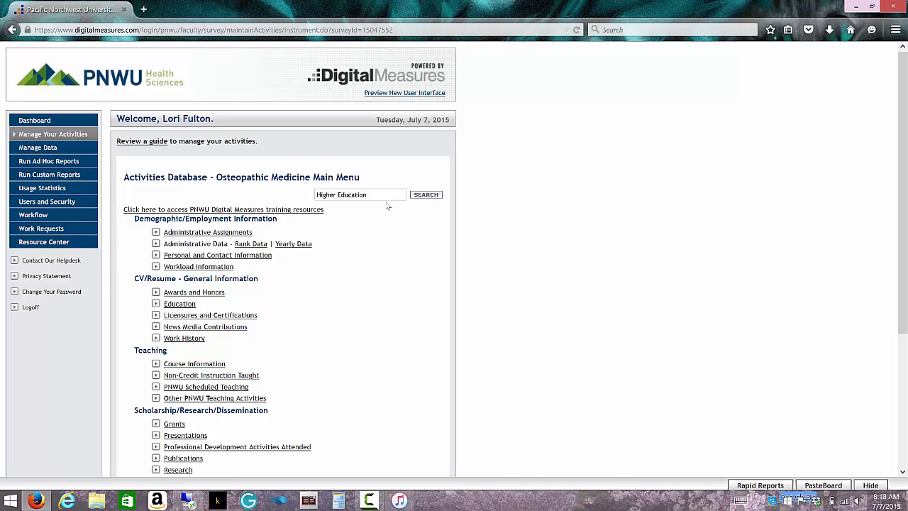
pyautogui.moveTo(377, 197); pyautogui.dragTo(307, 197)
pyautogui.write('hi')
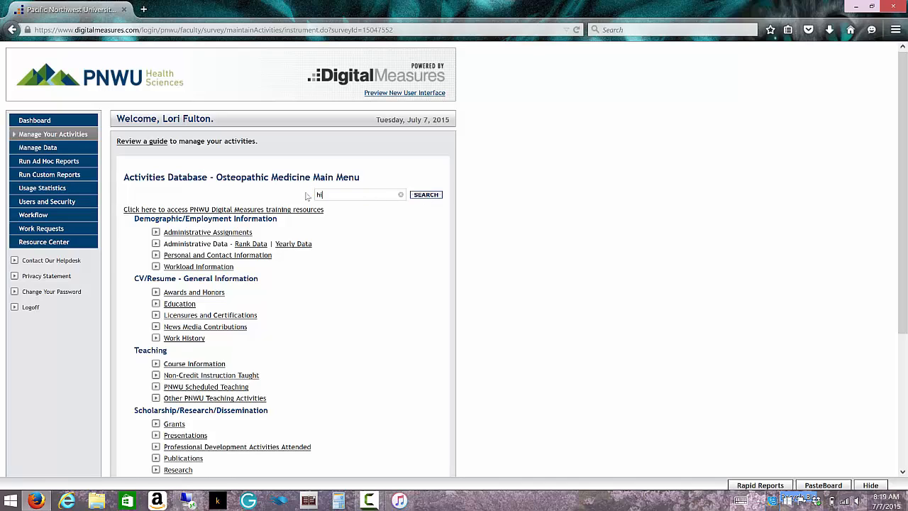
pyautogui.write('gher education')
# Run the database-wide 'higher education' search and scroll through the matching sections.
pyautogui.click(424, 197)
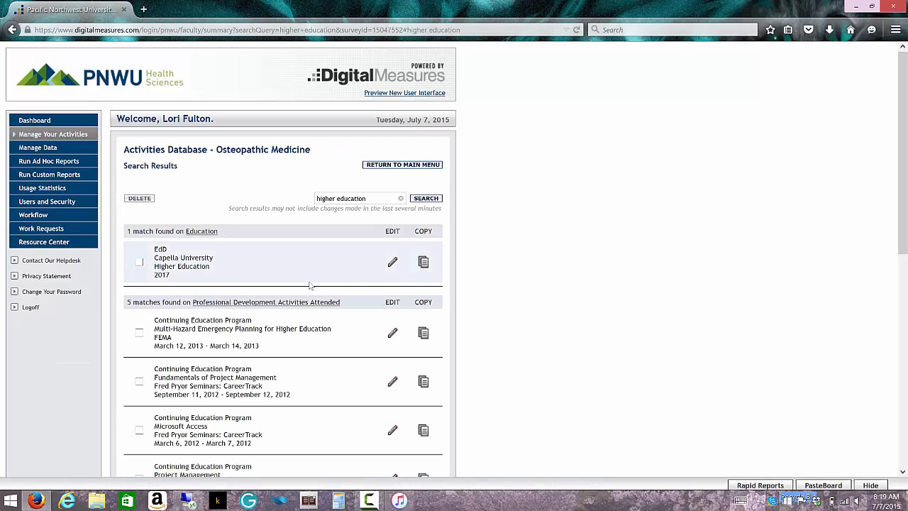
pyautogui.scroll(-2, 314, 269)
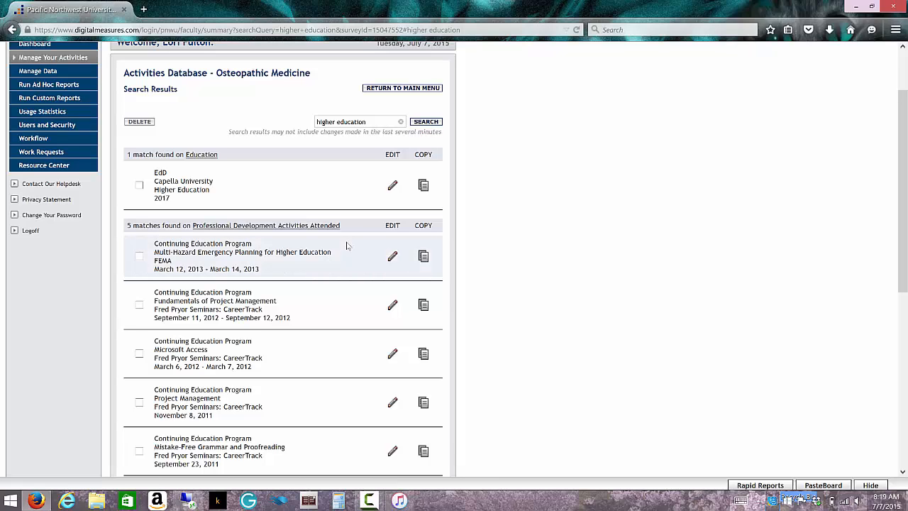
pyautogui.scroll(-3, 347, 246)
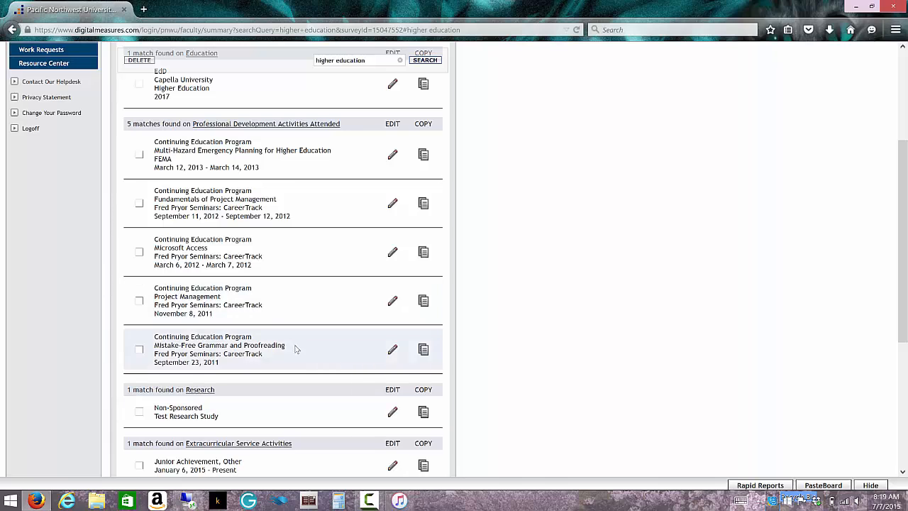
pyautogui.scroll(-4, 296, 348)
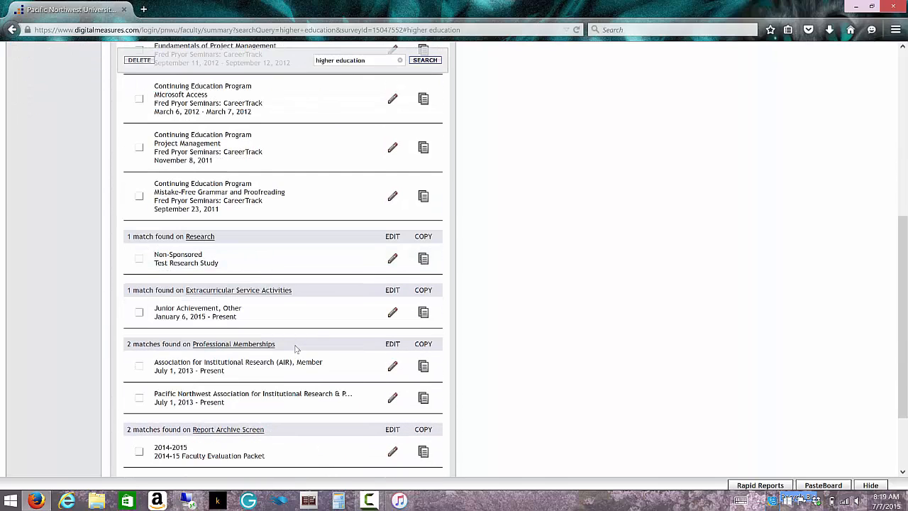
pyautogui.scroll(9, 296, 349)
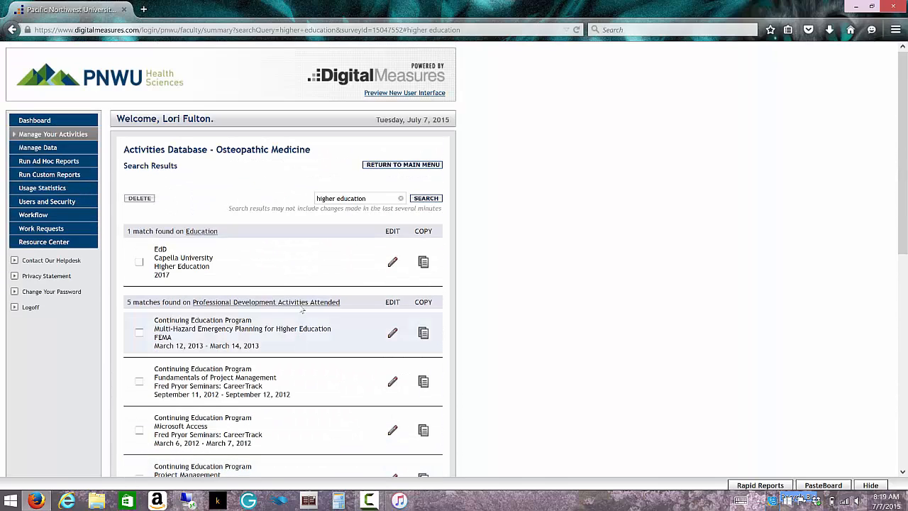
# Go back to the main menu and open Research under Scholarship/Research/Dissemination.
pyautogui.click(382, 165)
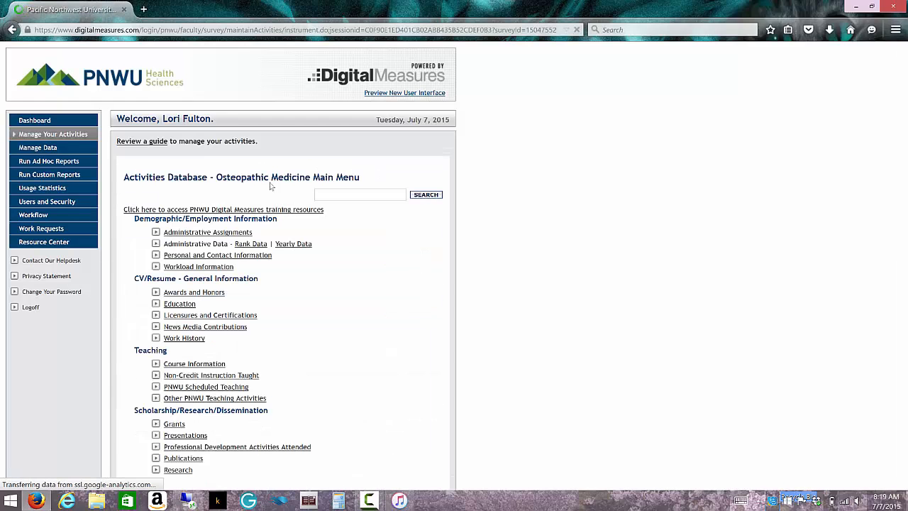
pyautogui.scroll(-5, 306, 305)
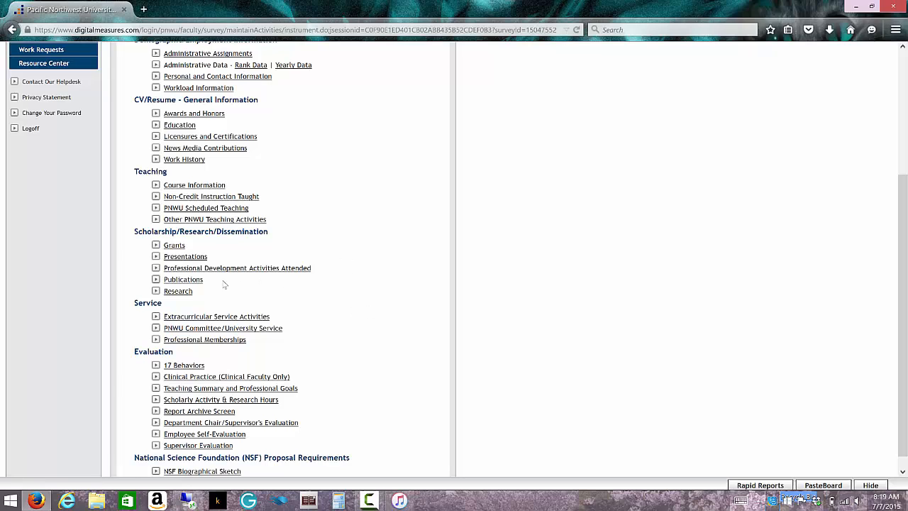
pyautogui.click(179, 291)
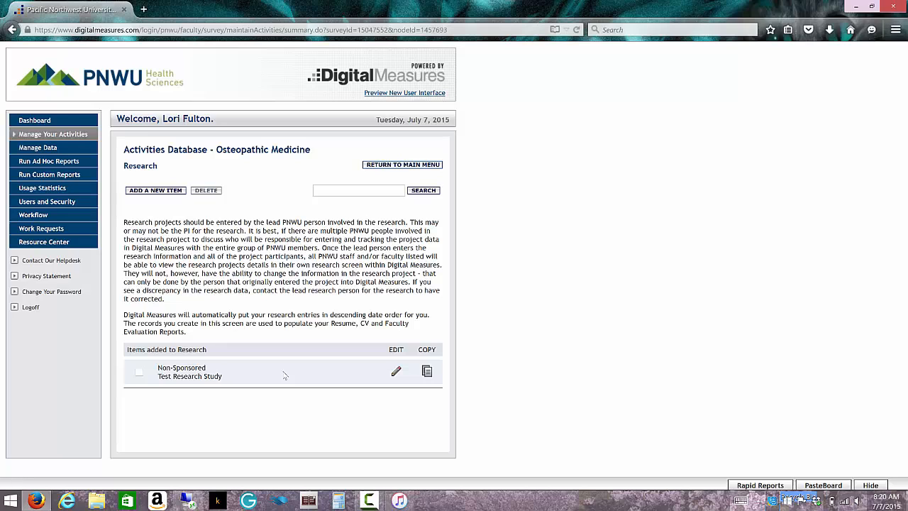
# Log off and sign back in with the test staff account's username and password.
pyautogui.click(31, 309)
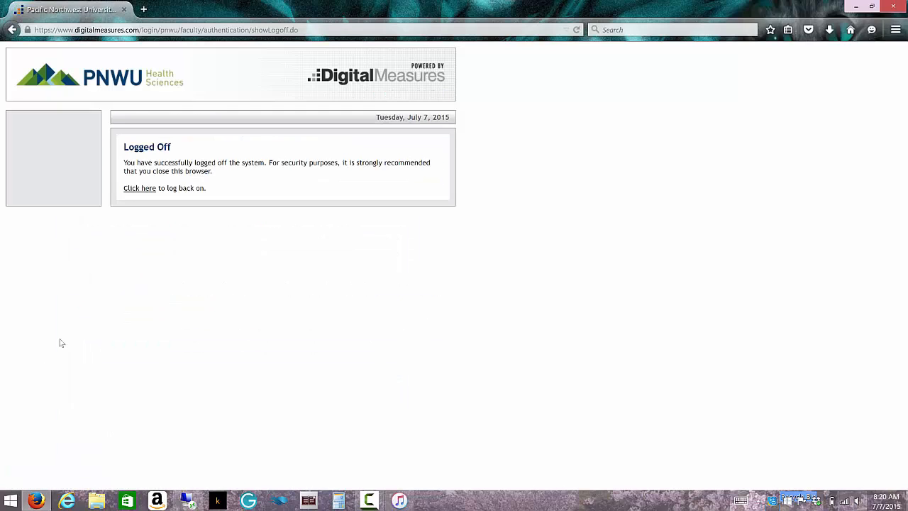
pyautogui.click(134, 189)
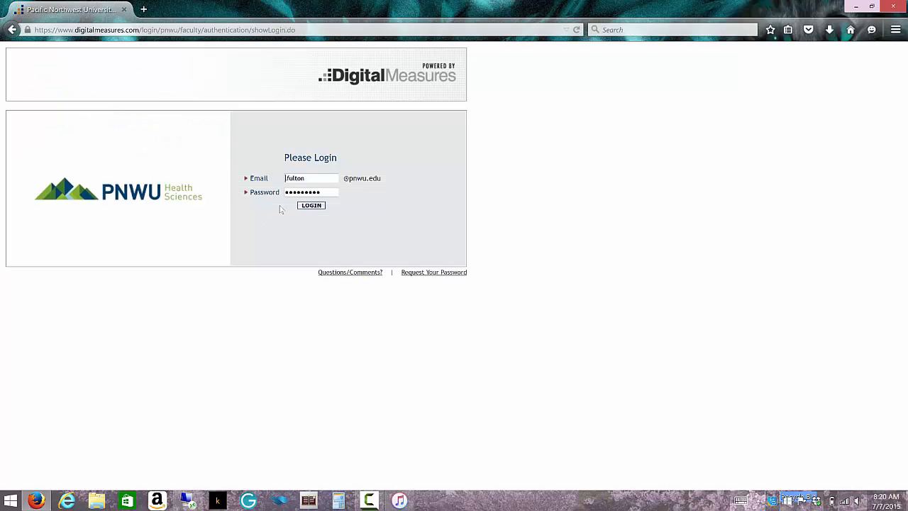
pyautogui.doubleClick(305, 181)
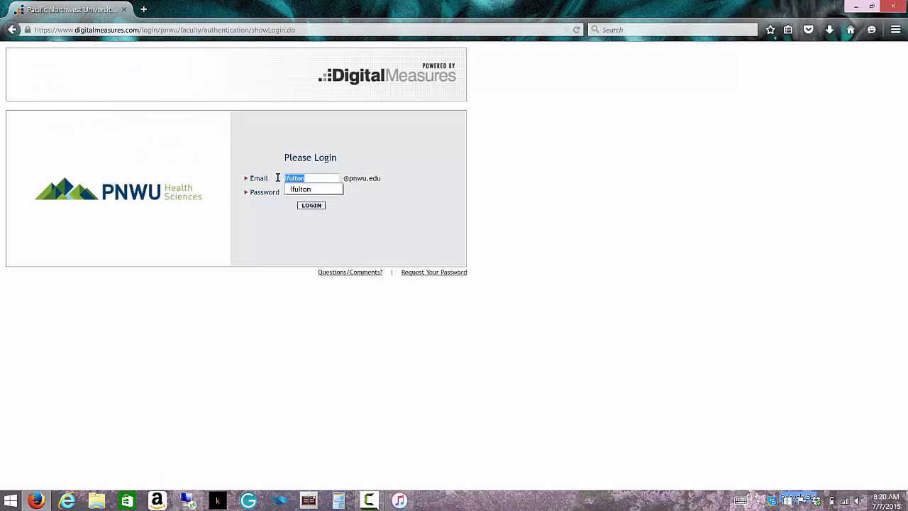
pyautogui.write('test2014')
pyautogui.press('Tab')
pyautogui.write('te')
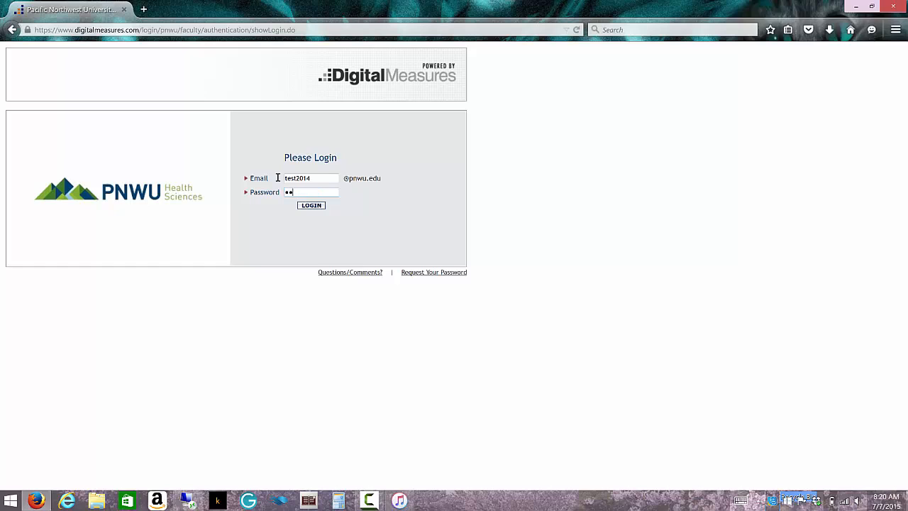
pyautogui.press('Return')
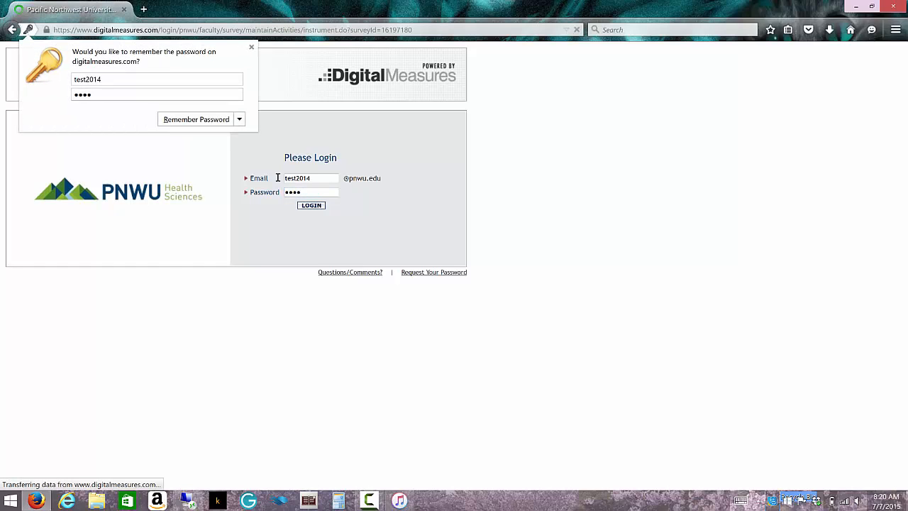
pyautogui.click(252, 47)
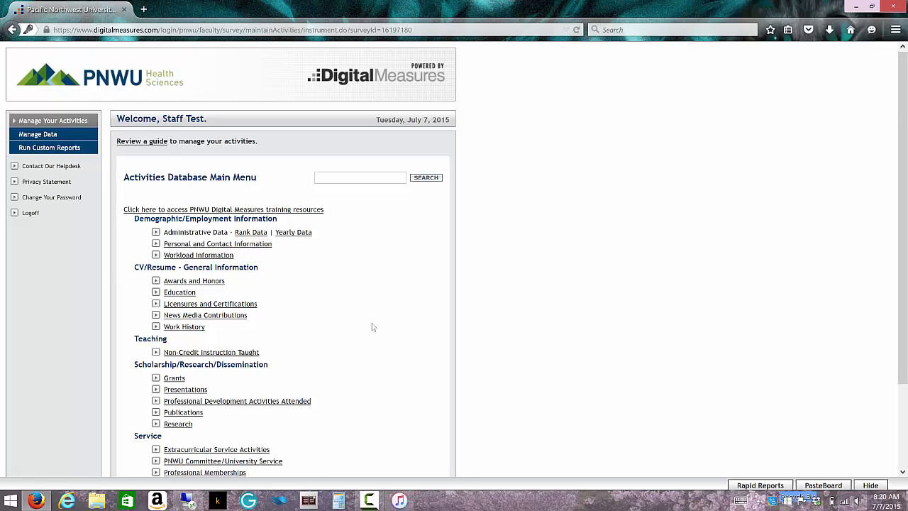
pyautogui.scroll(-2, 375, 336)
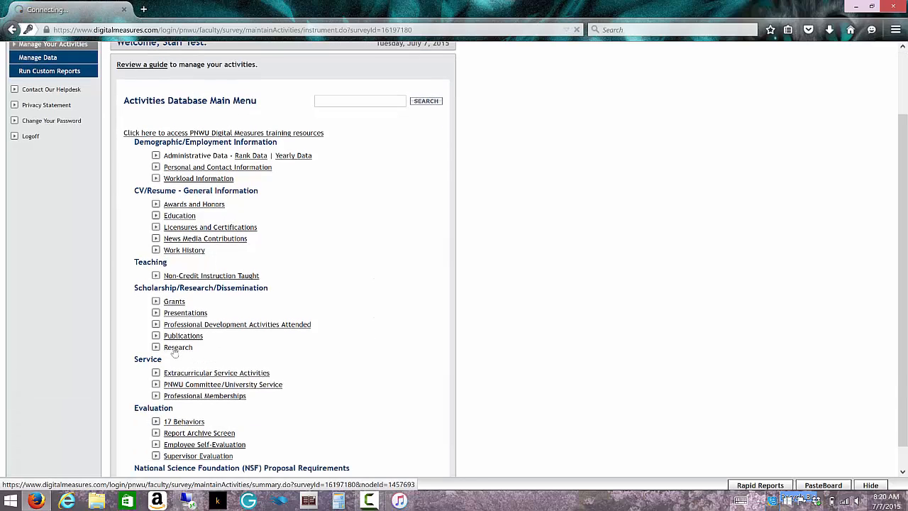
# Open the second user's Research list and view Test Research Study read-only.
pyautogui.click(175, 348)
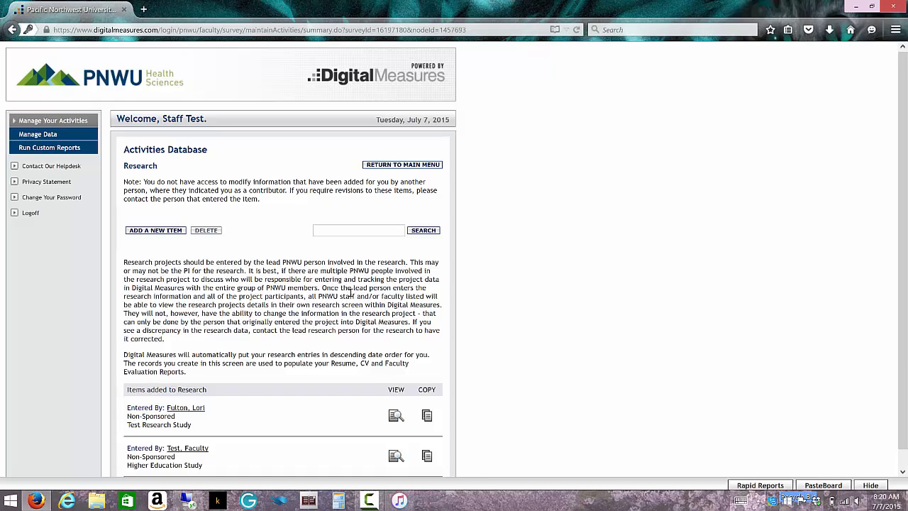
pyautogui.scroll(-1, 349, 294)
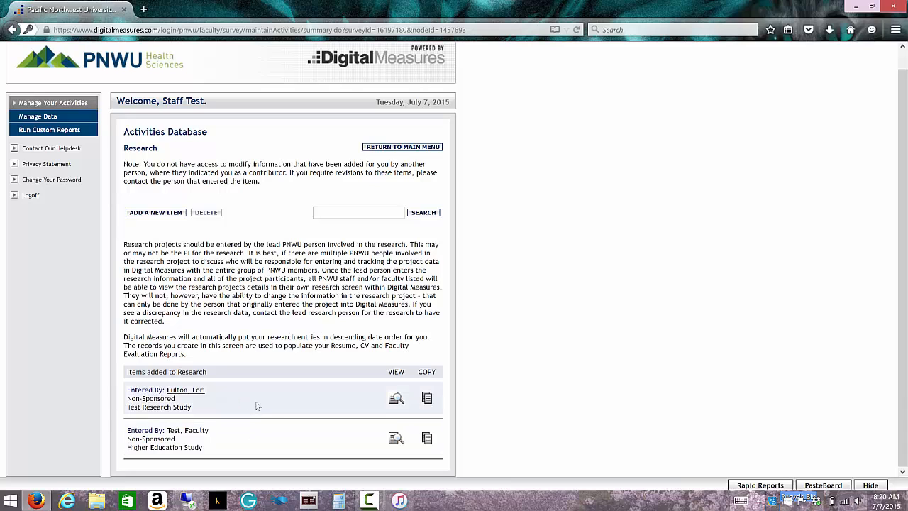
pyautogui.click(396, 398)
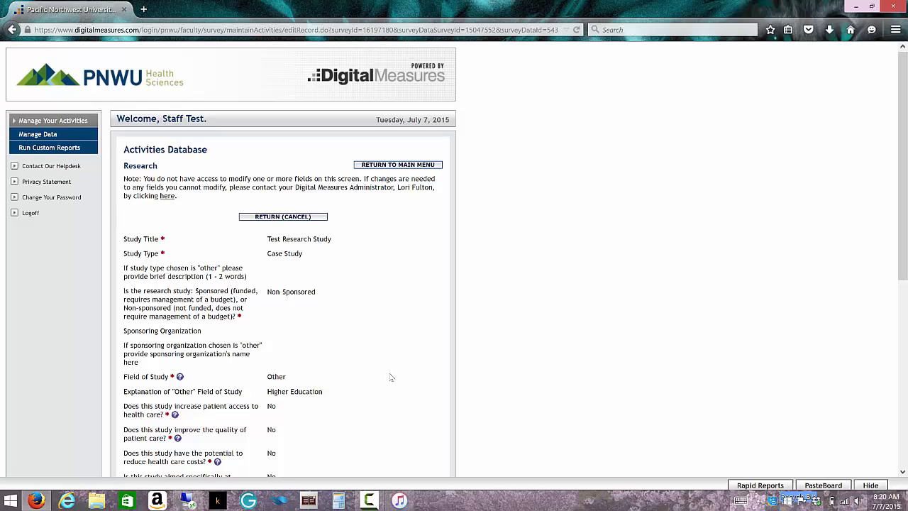
# Scroll through the non-editable record, then return to the Research list.
pyautogui.scroll(-1, 390, 376)
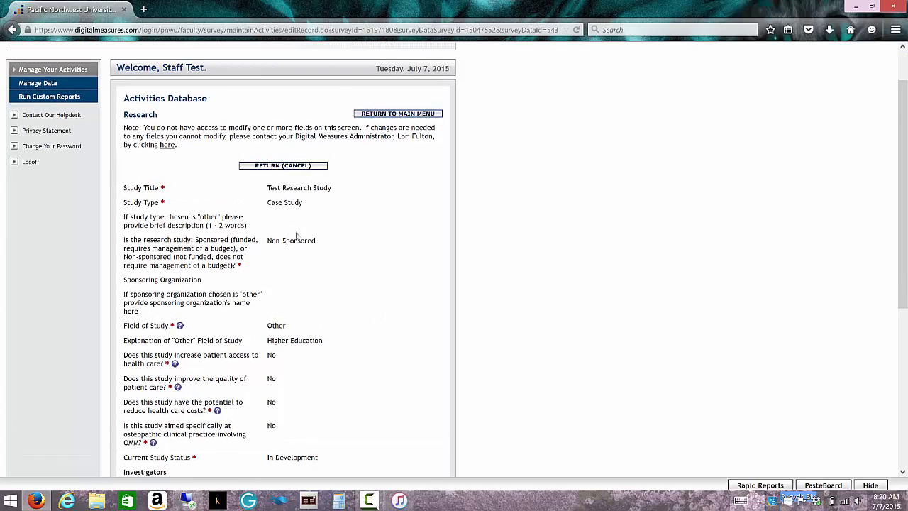
pyautogui.scroll(-3, 427, 363)
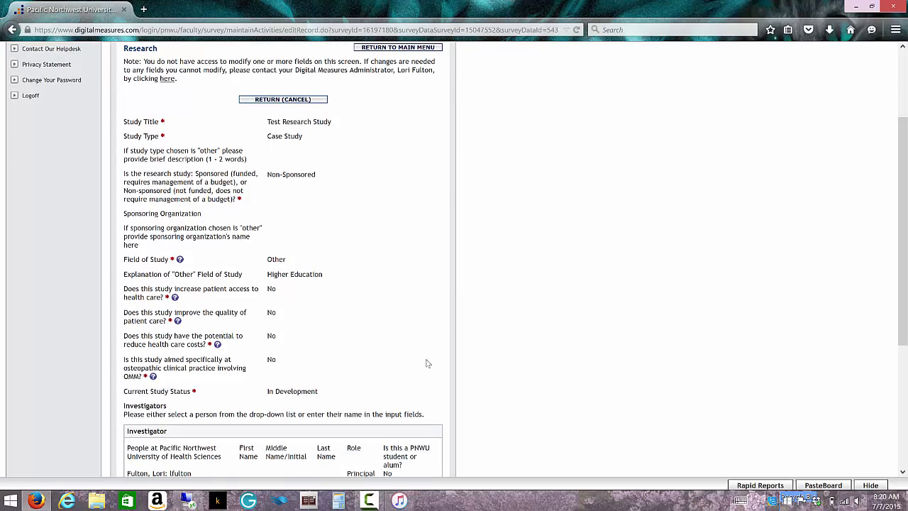
pyautogui.scroll(-2, 427, 363)
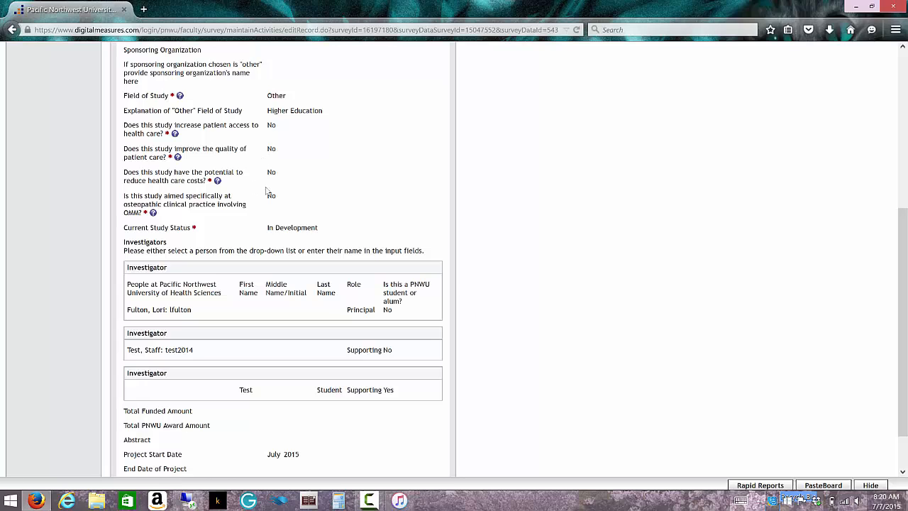
pyautogui.scroll(-1, 284, 367)
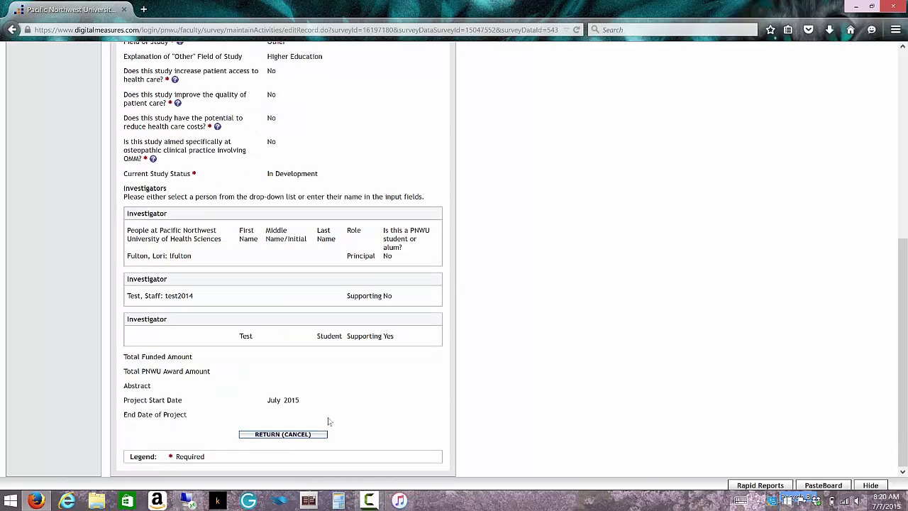
pyautogui.scroll(2, 329, 421)
pyautogui.scroll(-2, 323, 436)
pyautogui.click(317, 435)
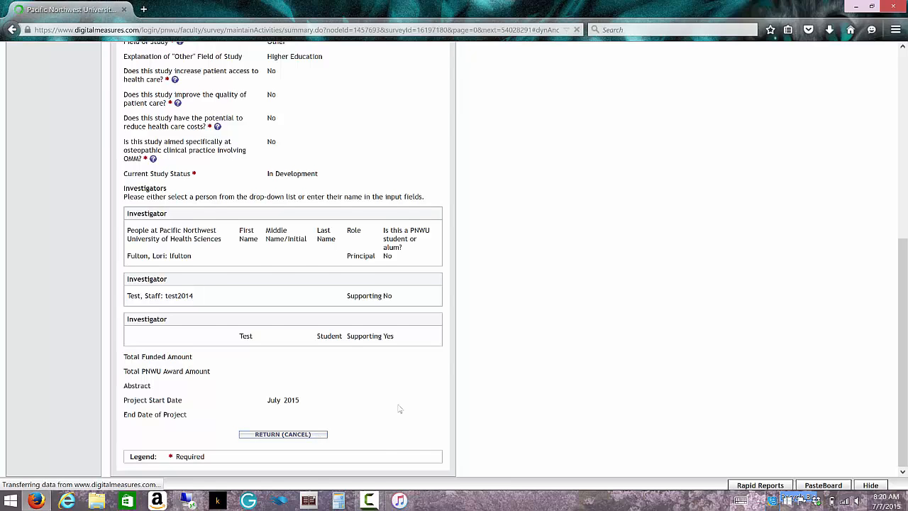